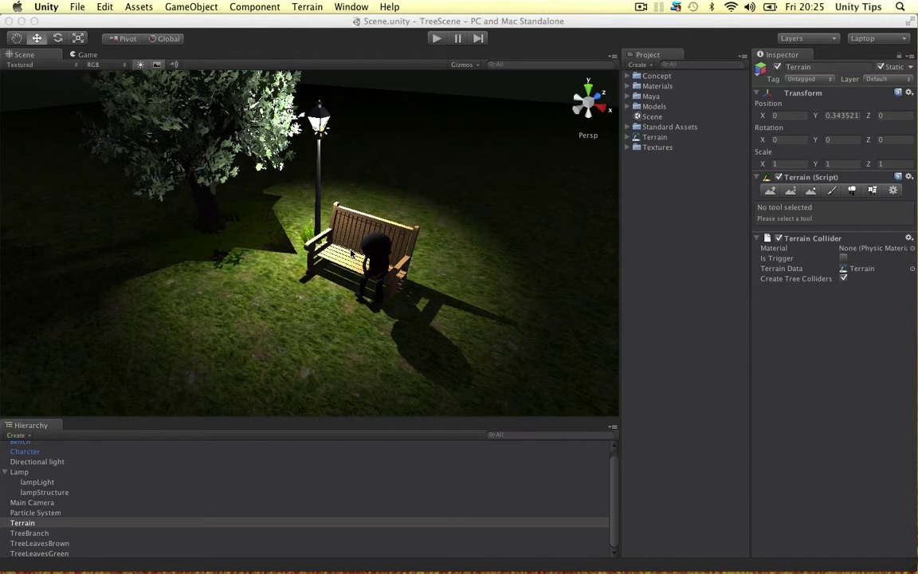
# - Switch to Maya, assign a new Lambert material to the bench and open the texture choices for its color
pyautogui.scroll(-8, 307, 255)
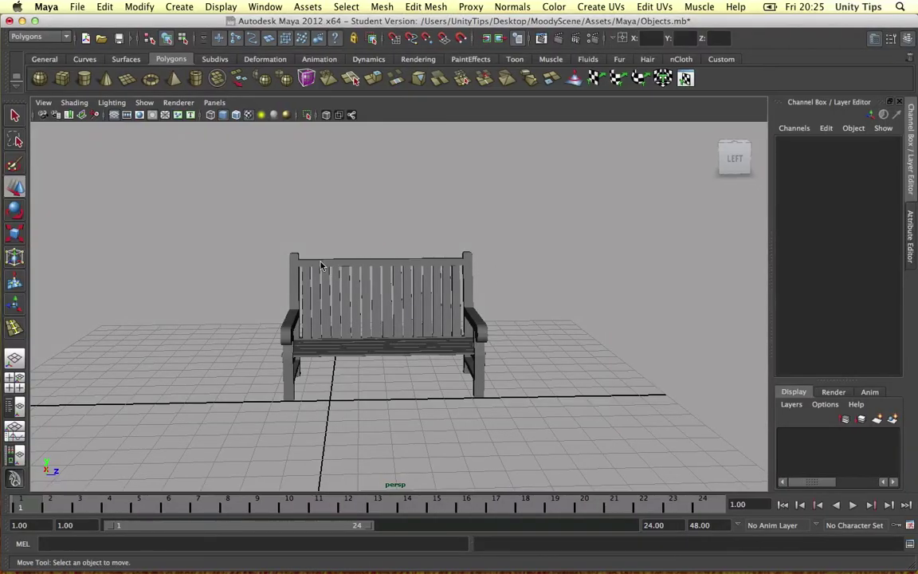
pyautogui.click(334, 267)
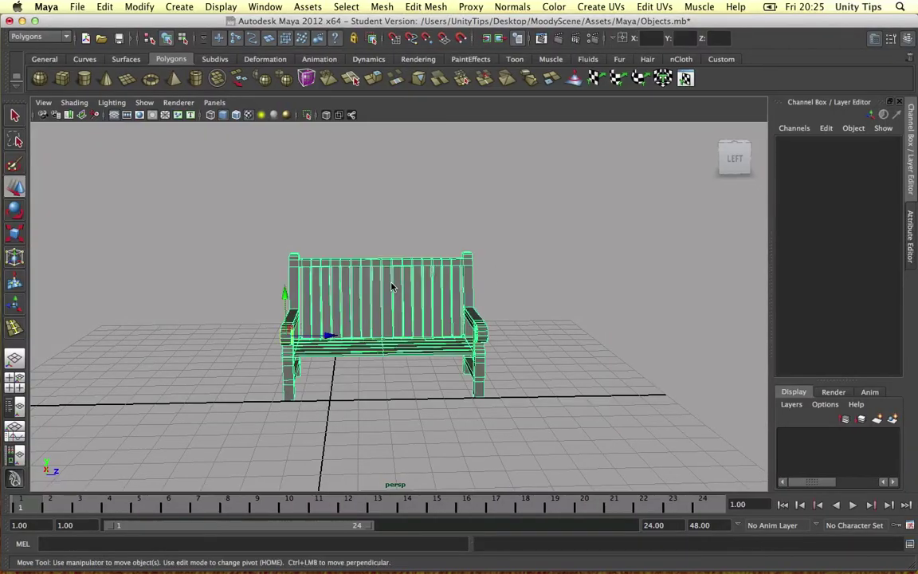
pyautogui.press('f')
pyautogui.keyDown('alt'); pyautogui.moveTo(424, 282); pyautogui.dragTo(424, 272); pyautogui.keyUp('alt')
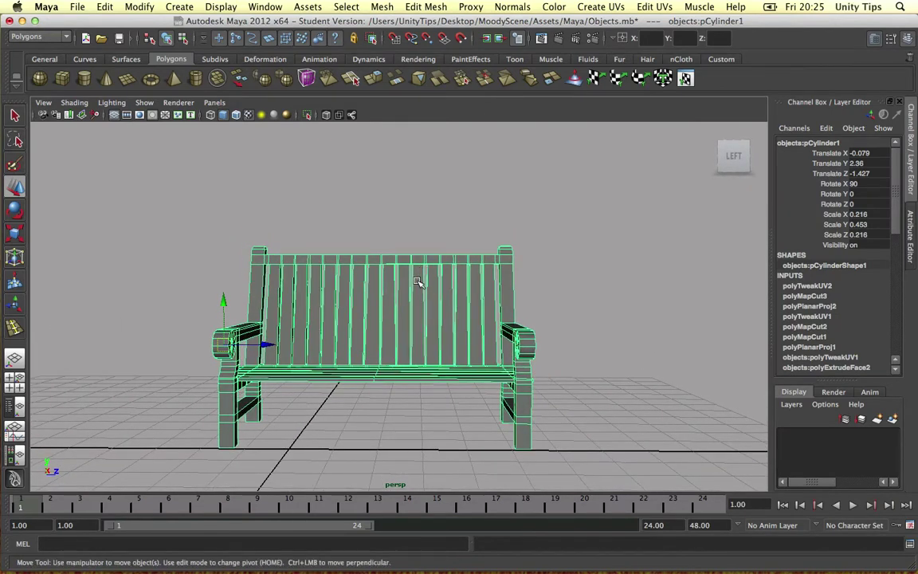
pyautogui.keyDown('alt'); pyautogui.moveTo(400, 271); pyautogui.dragTo(386, 267); pyautogui.keyUp('alt')
pyautogui.scroll(3, 385, 268)
pyautogui.scroll(-5, 396, 262)
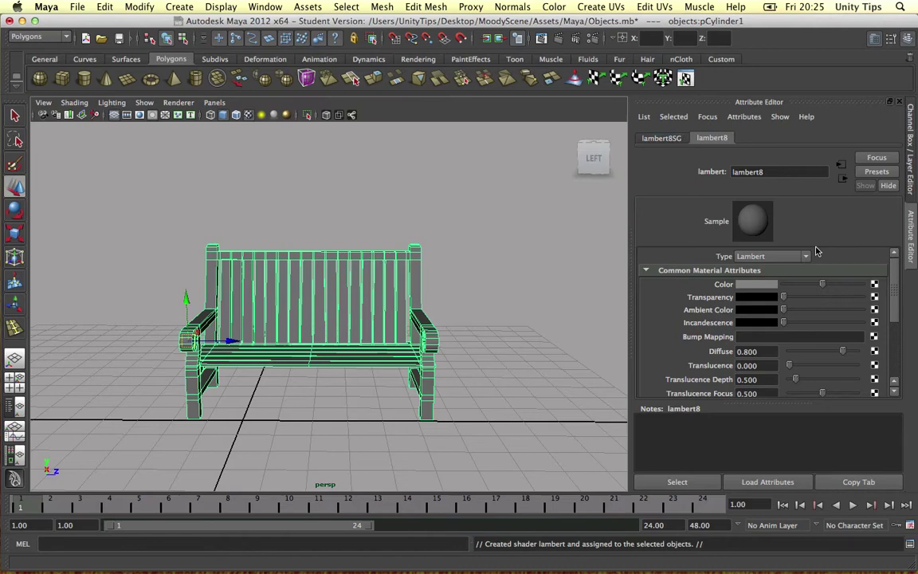
pyautogui.click(875, 284)
# - Switch to Finder and preview the images light.jpg and bench.jpg in the Textures folder
pyautogui.hotkey('ctrl', 'Left')
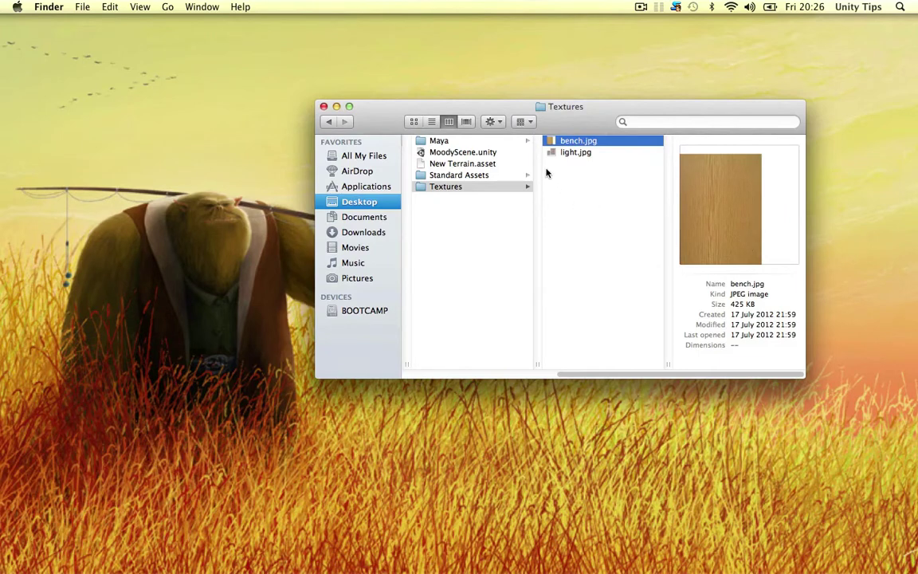
pyautogui.click(571, 153)
pyautogui.click(568, 141)
pyautogui.click(568, 152)
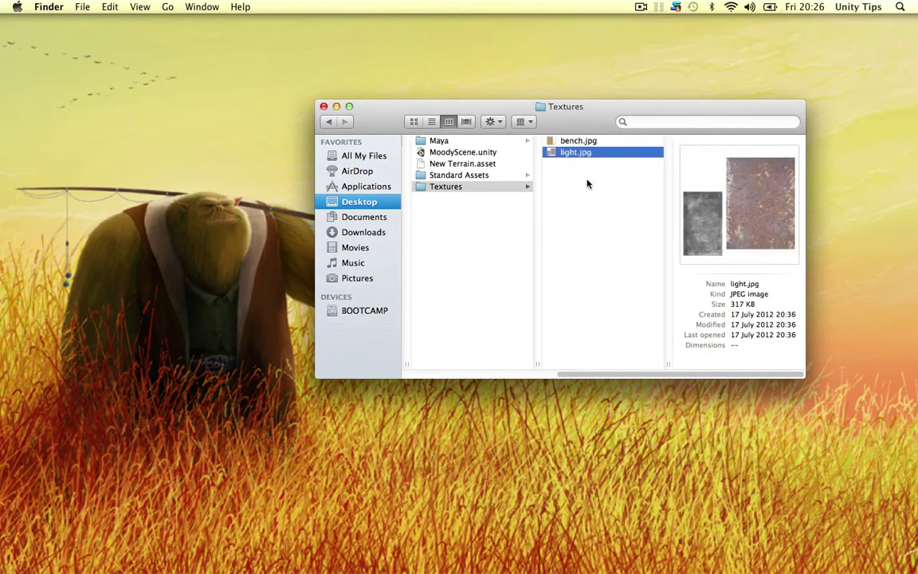
pyautogui.press('space')
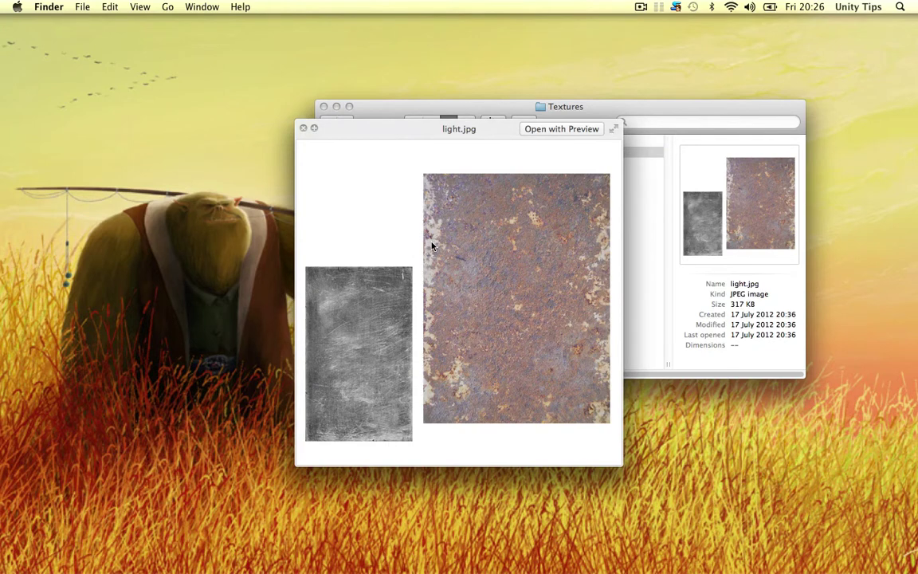
pyautogui.press('Up')
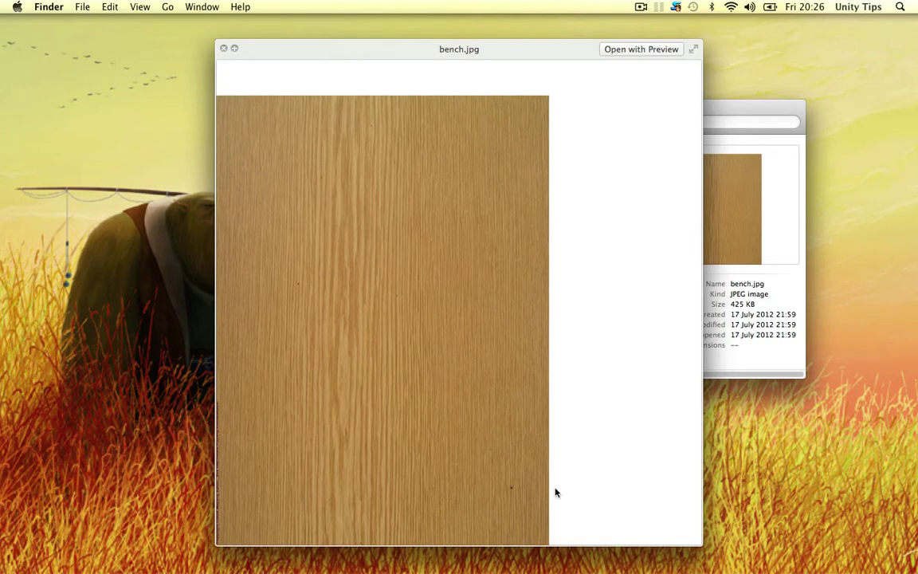
pyautogui.press('space')
pyautogui.click(564, 278)
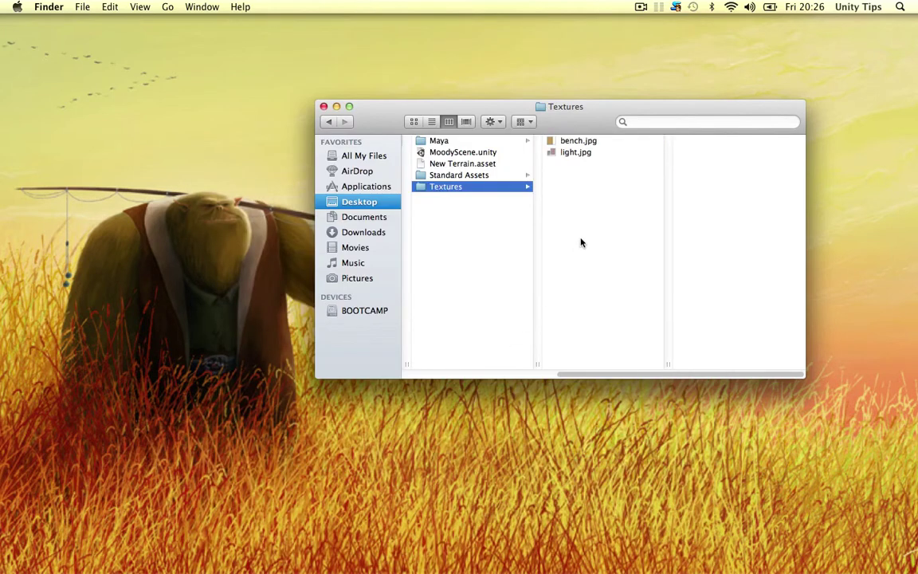
# - Return to Maya and apply a File texture to the material's color, loading bench.jpg from the Textures folder
pyautogui.hotkey('ctrl', 'Left')
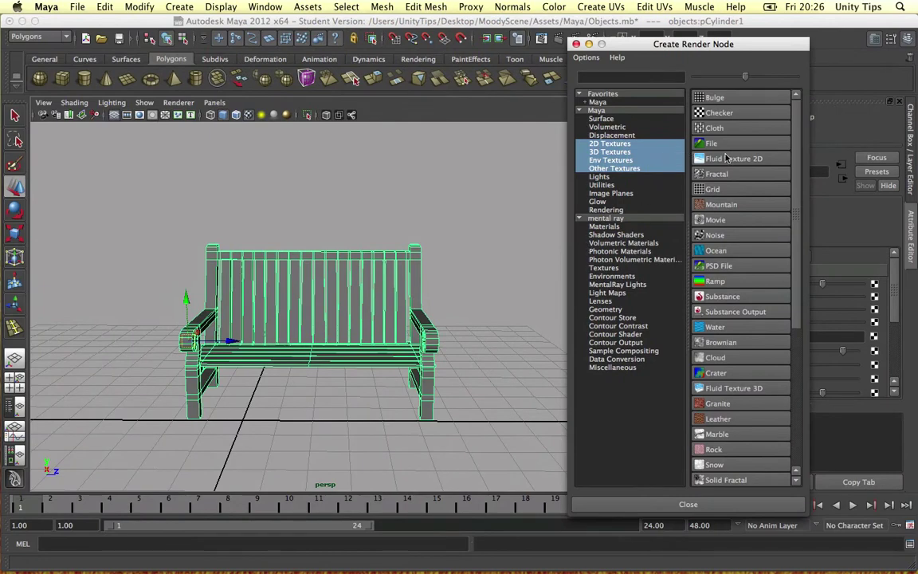
pyautogui.click(741, 145)
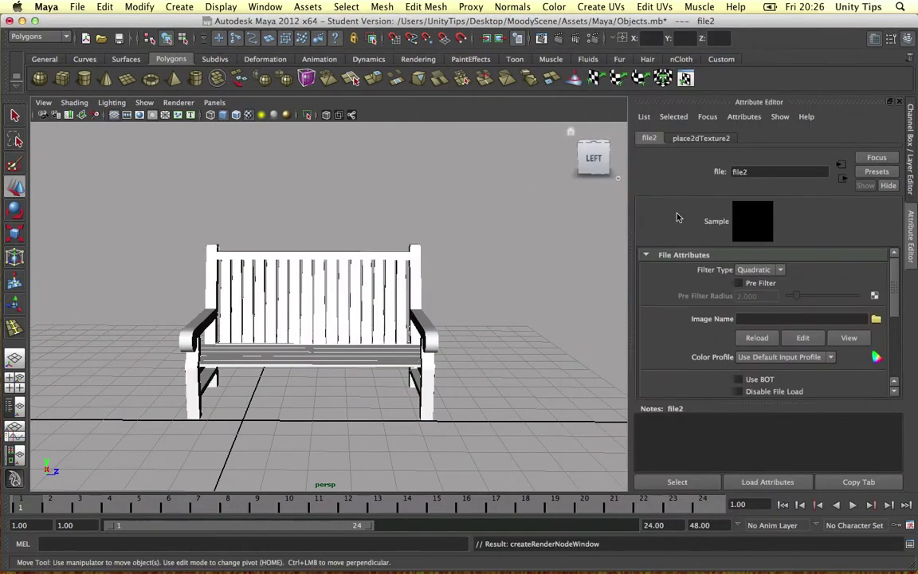
pyautogui.click(876, 318)
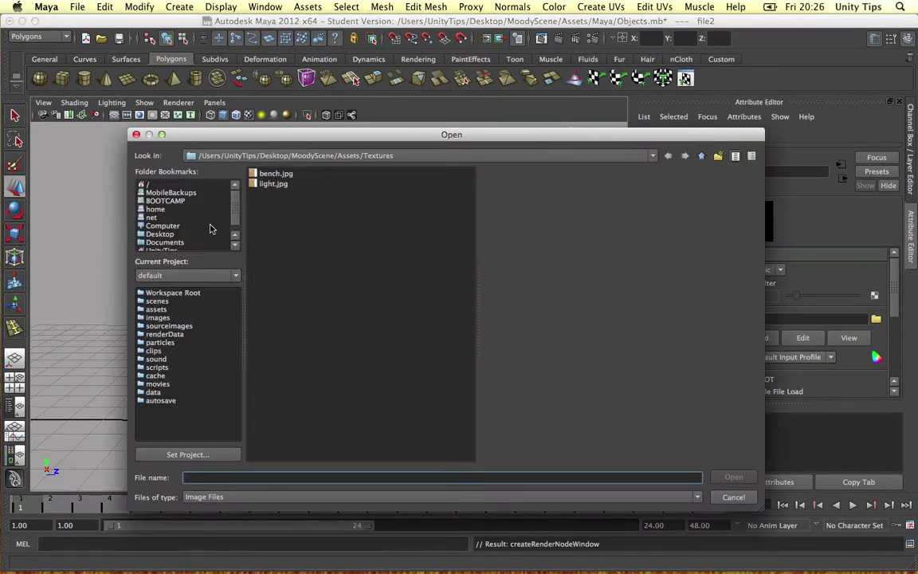
pyautogui.click(274, 175)
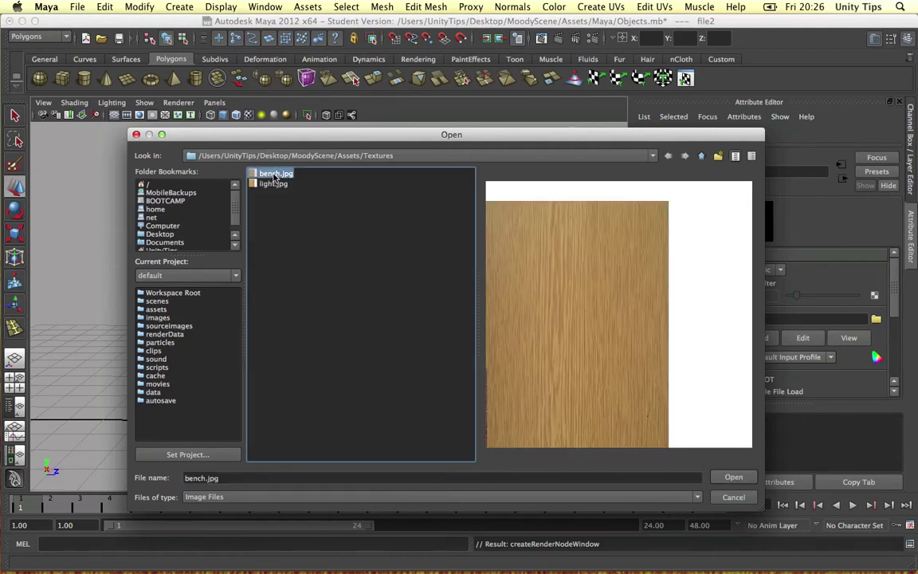
pyautogui.doubleClick(273, 174)
pyautogui.scroll(5, 385, 235)
pyautogui.keyDown('alt'); pyautogui.moveTo(385, 235); pyautogui.dragTo(423, 211, button='middle'); pyautogui.keyUp('alt')
pyautogui.scroll(-5, 424, 211)
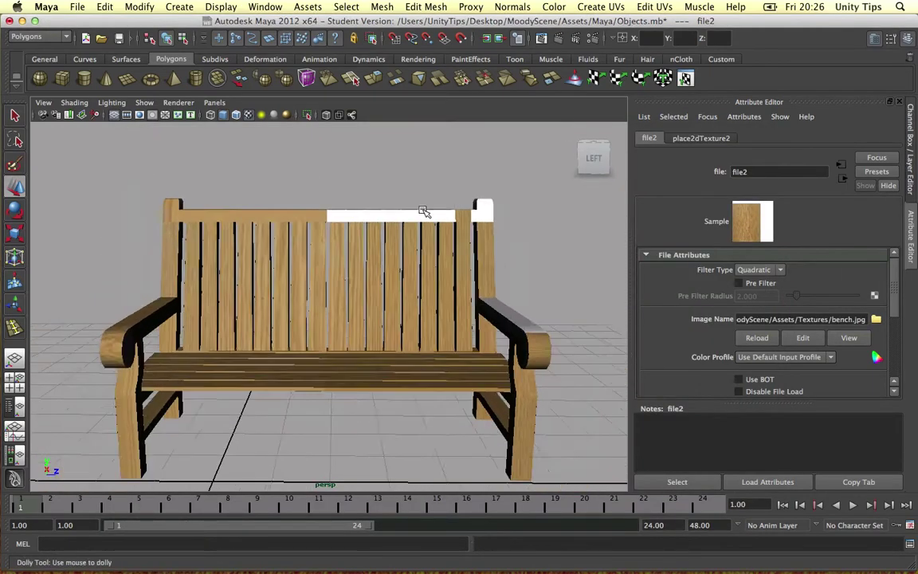
pyautogui.keyDown('alt'); pyautogui.moveTo(413, 213); pyautogui.dragTo(420, 207); pyautogui.keyUp('alt')
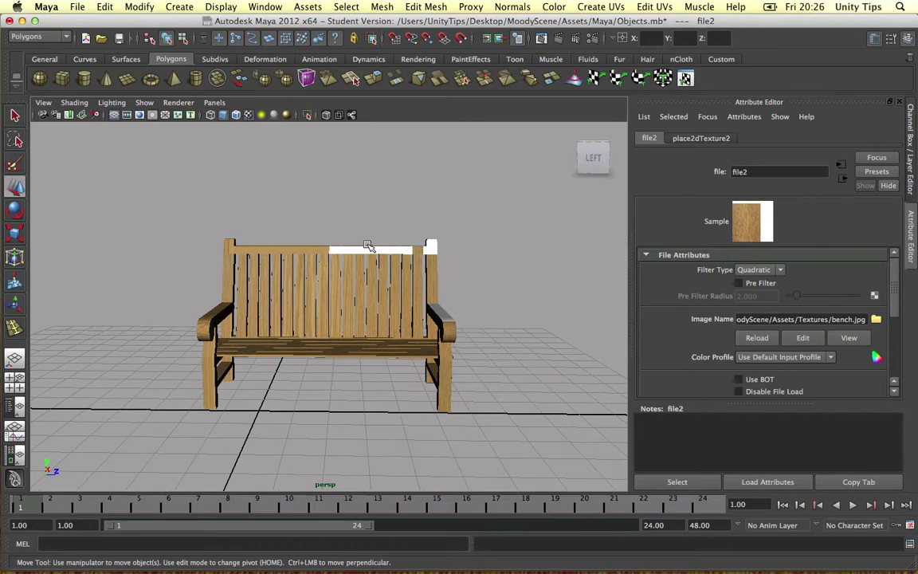
# - Compare the bench with textured viewport display off and on, leaving textures shown
pyautogui.click(248, 115)
pyautogui.click(248, 115)
pyautogui.click(247, 115)
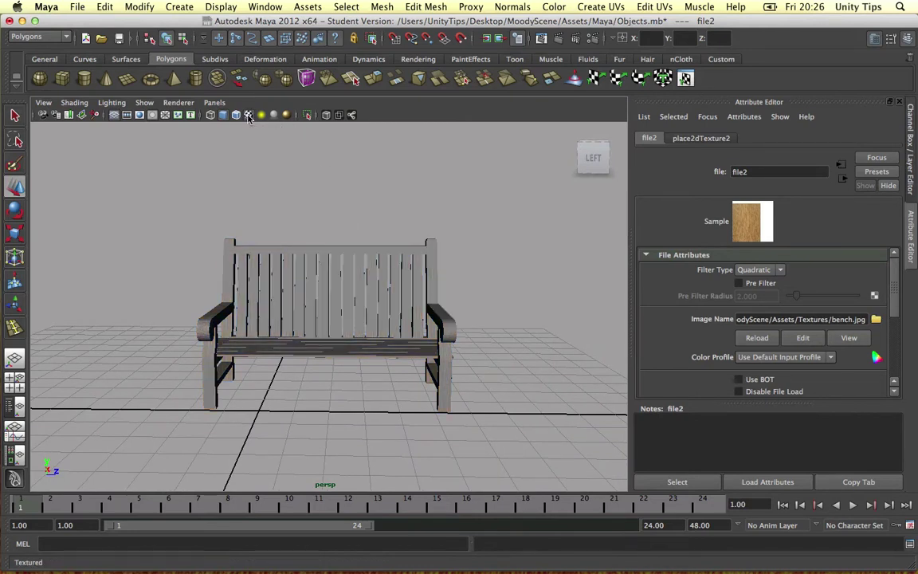
pyautogui.click(248, 116)
pyautogui.scroll(3, 392, 183)
# - Show the Channel Box in place of the Attribute Editor and open the UV Texture Editor
pyautogui.click(910, 151)
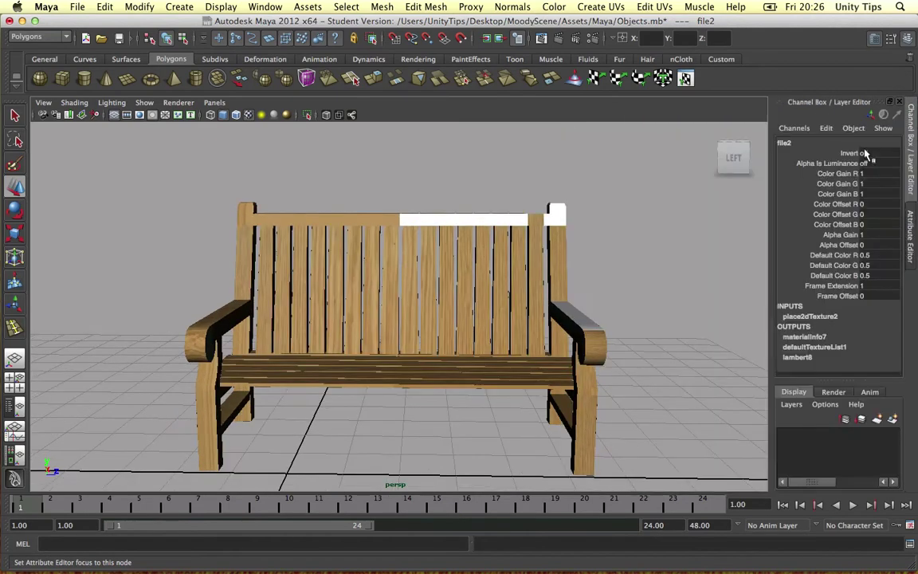
pyautogui.keyDown('alt'); pyautogui.moveTo(564, 194); pyautogui.dragTo(563, 150, button='middle'); pyautogui.keyUp('alt')
pyautogui.click(601, 7)
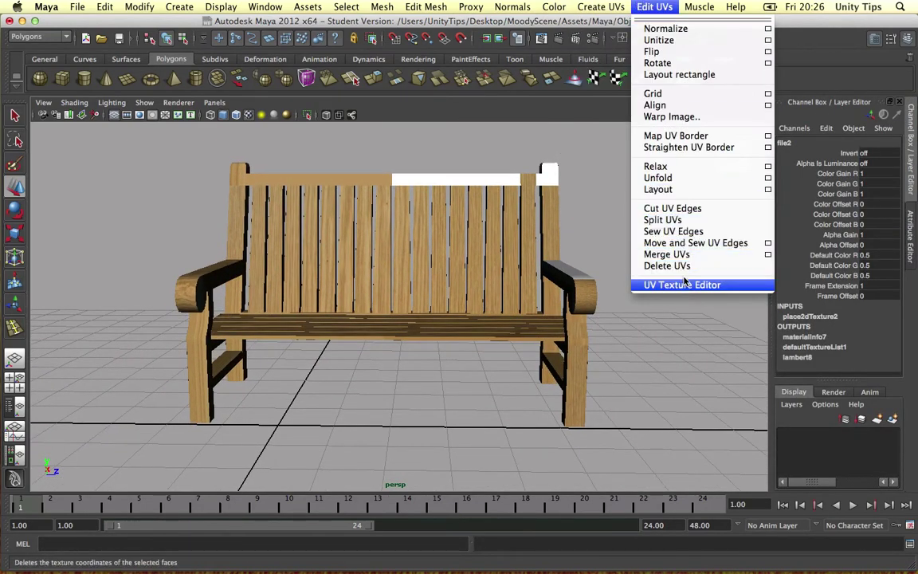
pyautogui.click(667, 283)
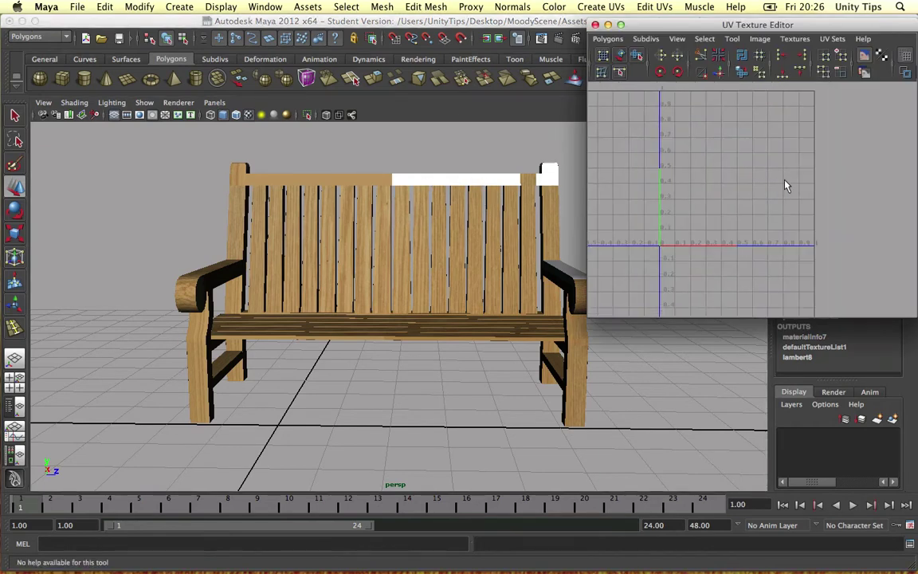
pyautogui.scroll(-1, 785, 186)
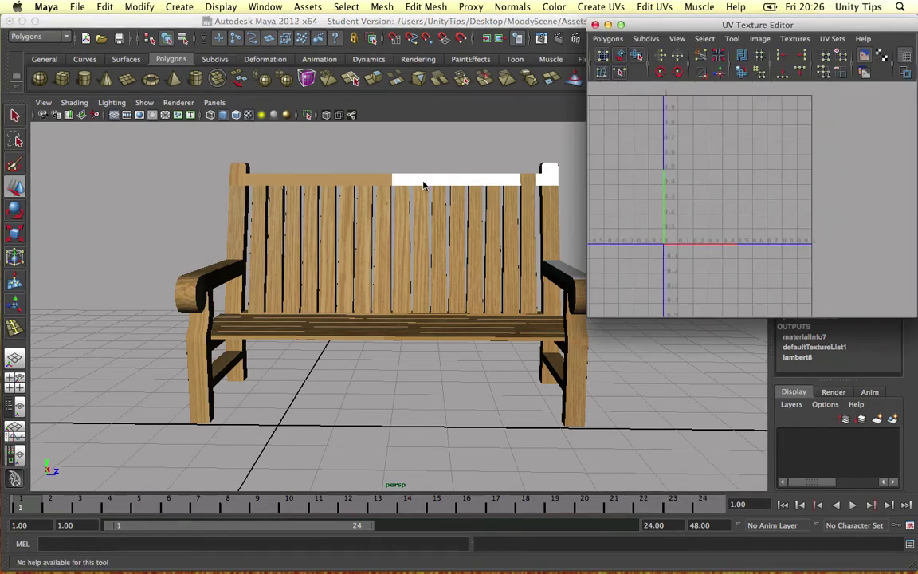
# - Select the bench, put it into face selection mode and look through the available UV mapping commands
pyautogui.click(369, 200)
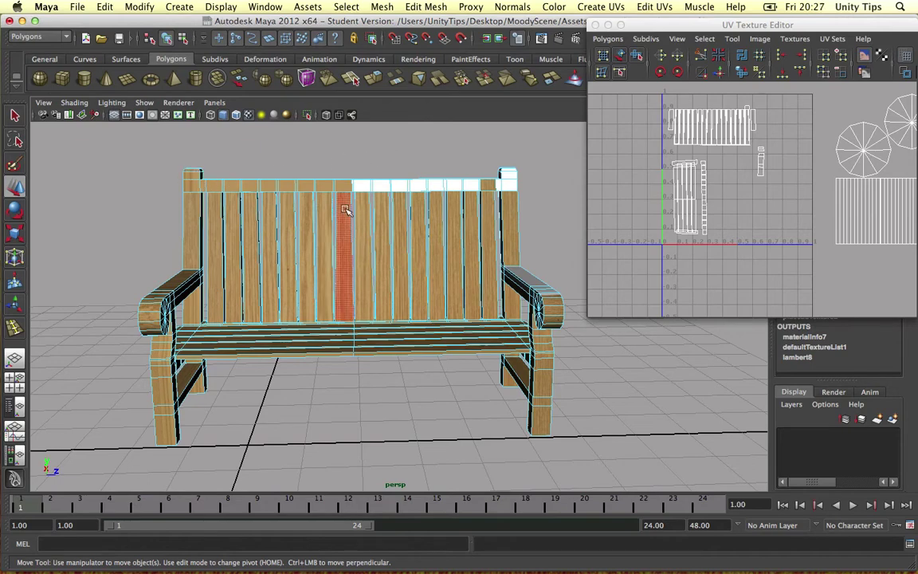
pyautogui.keyDown('alt'); pyautogui.moveTo(309, 190); pyautogui.dragTo(324, 211); pyautogui.keyUp('alt')
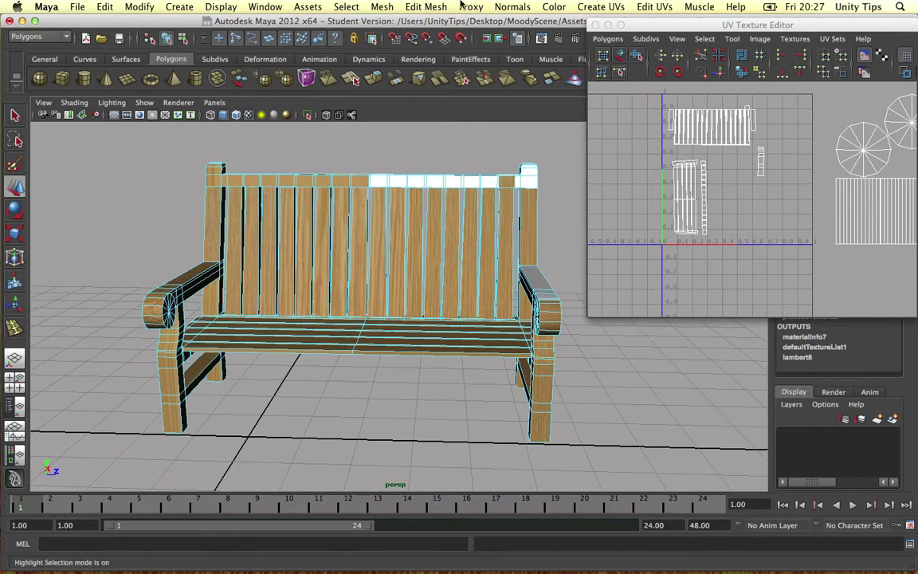
pyautogui.click(601, 7)
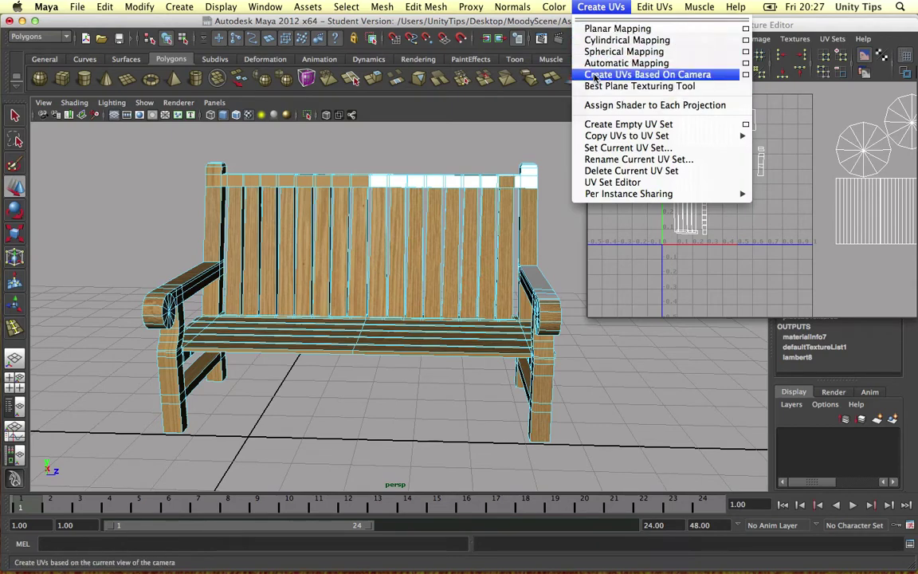
pyautogui.click(381, 156)
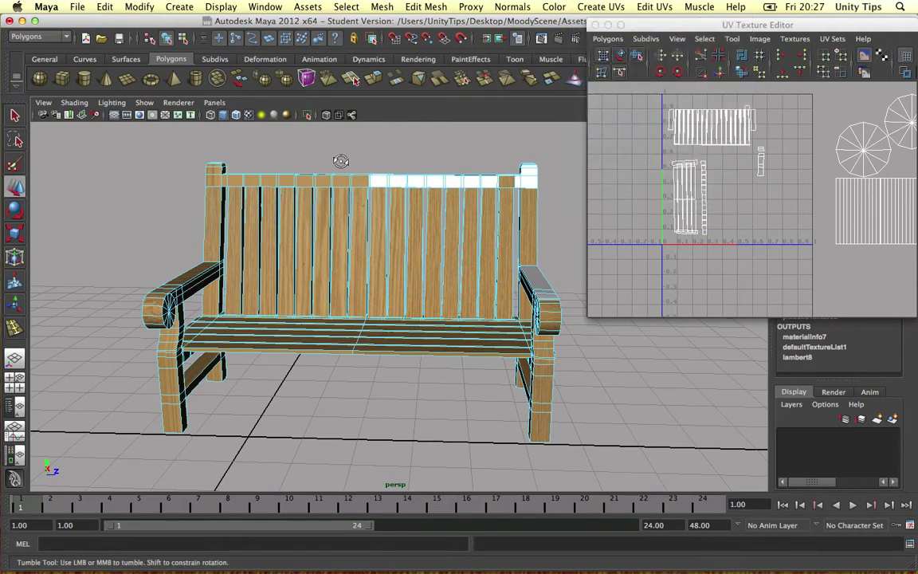
# - Select the front faces of all the backrest slats and of the back post on the bench's right side
pyautogui.keyDown('alt'); pyautogui.moveTo(341, 160); pyautogui.dragTo(335, 220); pyautogui.keyUp('alt')
pyautogui.keyDown('alt'); pyautogui.moveTo(430, 244); pyautogui.dragTo(409, 209); pyautogui.keyUp('alt')
pyautogui.keyDown('alt'); pyautogui.moveTo(410, 209); pyautogui.dragTo(435, 244, button='middle'); pyautogui.keyUp('alt')
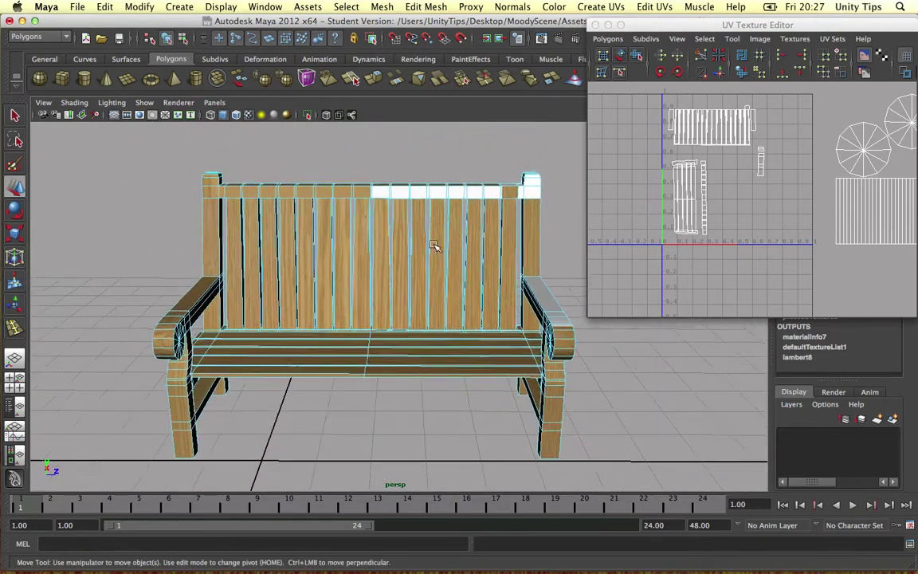
pyautogui.scroll(2, 435, 246)
pyautogui.scroll(-4, 435, 247)
pyautogui.click(266, 246)
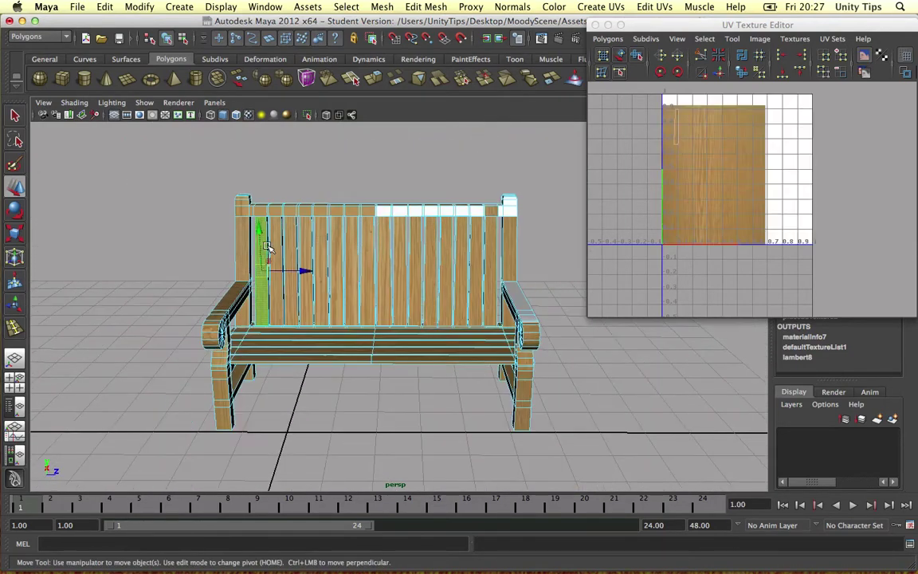
pyautogui.keyDown('shift'); pyautogui.click(310, 241); pyautogui.keyUp('shift')
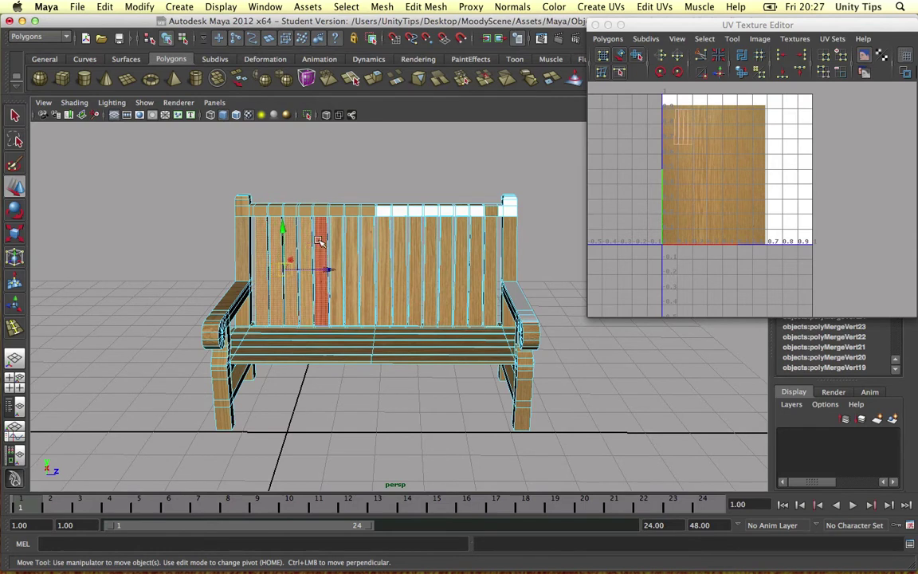
pyautogui.keyDown('shift'); pyautogui.click(322, 242); pyautogui.keyUp('shift')
pyautogui.keyDown('shift'); pyautogui.click(339, 240); pyautogui.keyUp('shift')
pyautogui.keyDown('shift'); pyautogui.click(350, 241); pyautogui.keyUp('shift')
pyautogui.keyDown('shift'); pyautogui.click(365, 238); pyautogui.keyUp('shift')
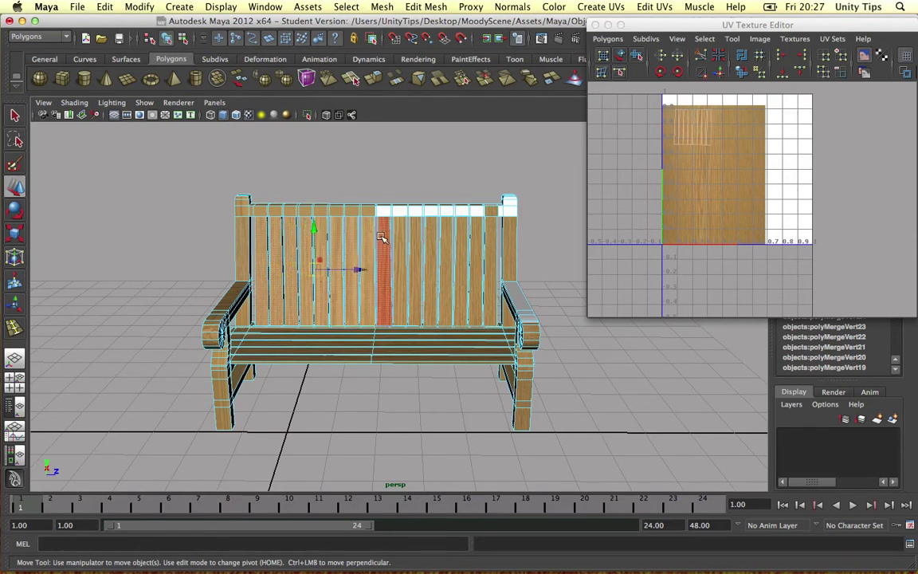
pyautogui.keyDown('shift'); pyautogui.click(382, 238); pyautogui.keyUp('shift')
pyautogui.keyDown('shift'); pyautogui.click(398, 239); pyautogui.keyUp('shift')
pyautogui.keyDown('shift'); pyautogui.click(415, 240); pyautogui.keyUp('shift')
pyautogui.keyDown('shift'); pyautogui.click(431, 239); pyautogui.keyUp('shift')
pyautogui.keyDown('shift'); pyautogui.click(446, 239); pyautogui.keyUp('shift')
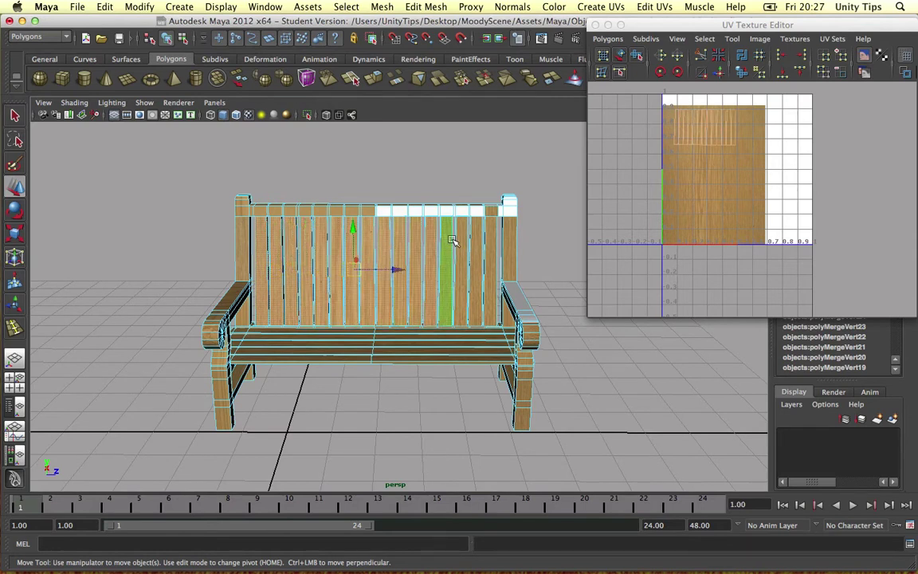
pyautogui.keyDown('shift'); pyautogui.click(461, 239); pyautogui.keyUp('shift')
pyautogui.keyDown('shift'); pyautogui.click(476, 239); pyautogui.keyUp('shift')
pyautogui.keyDown('shift'); pyautogui.click(490, 239); pyautogui.keyUp('shift')
pyautogui.keyDown('shift'); pyautogui.click(508, 240); pyautogui.keyUp('shift')
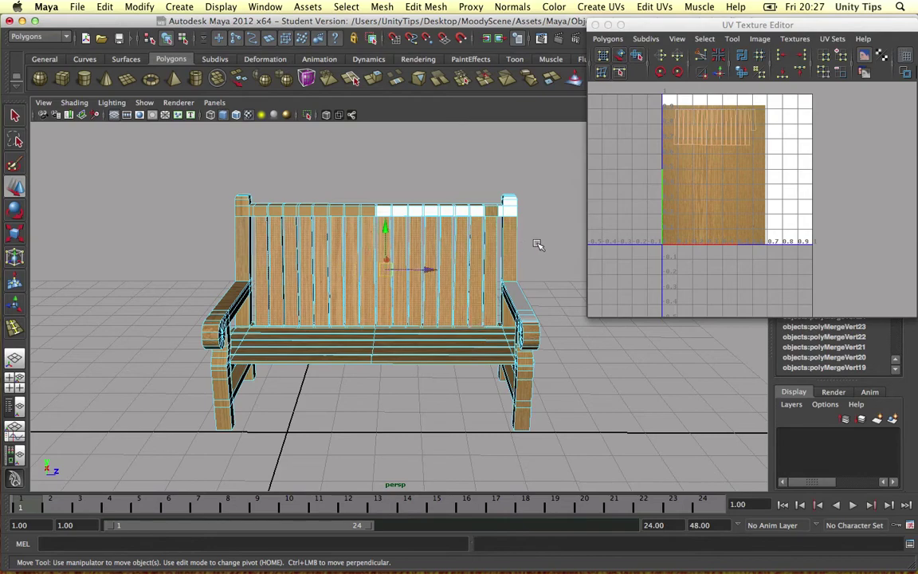
pyautogui.click(523, 248)
pyautogui.press('super+z')
# - Add the rear faces of the bench's two back posts to the face selection
pyautogui.keyDown('alt'); pyautogui.moveTo(536, 254); pyautogui.dragTo(333, 250); pyautogui.keyUp('alt')
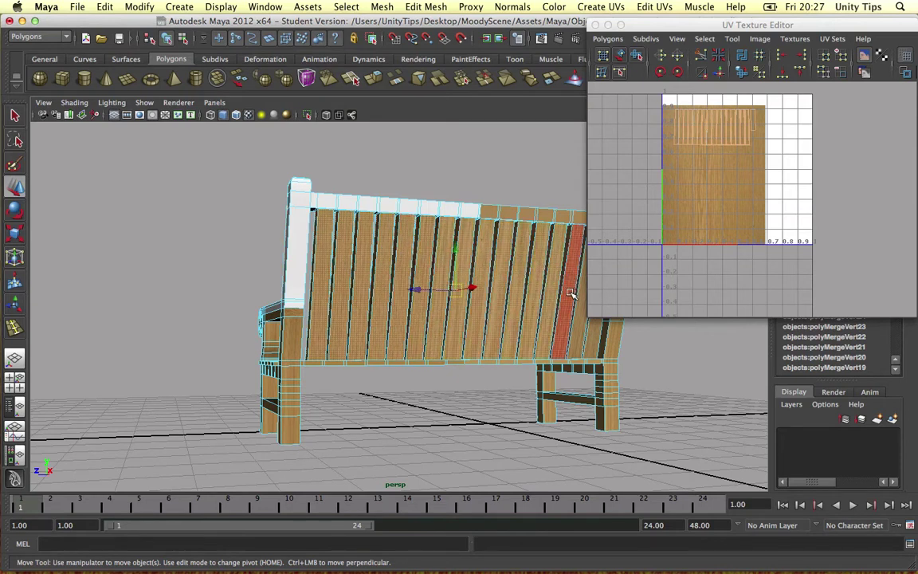
pyautogui.keyDown('shift'); pyautogui.click(613, 337); pyautogui.keyUp('shift')
pyautogui.keyDown('alt'); pyautogui.moveTo(579, 348); pyautogui.dragTo(496, 332); pyautogui.keyUp('alt')
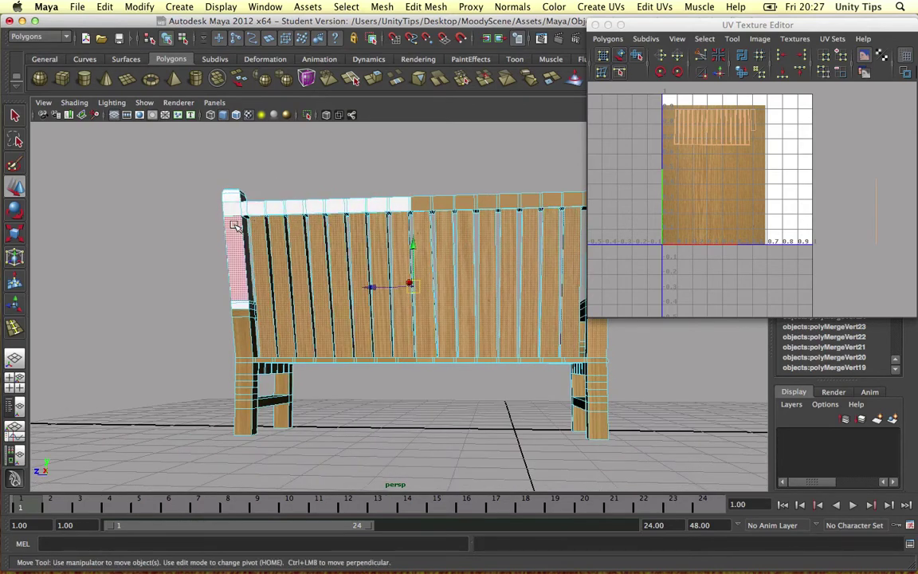
pyautogui.click(242, 386)
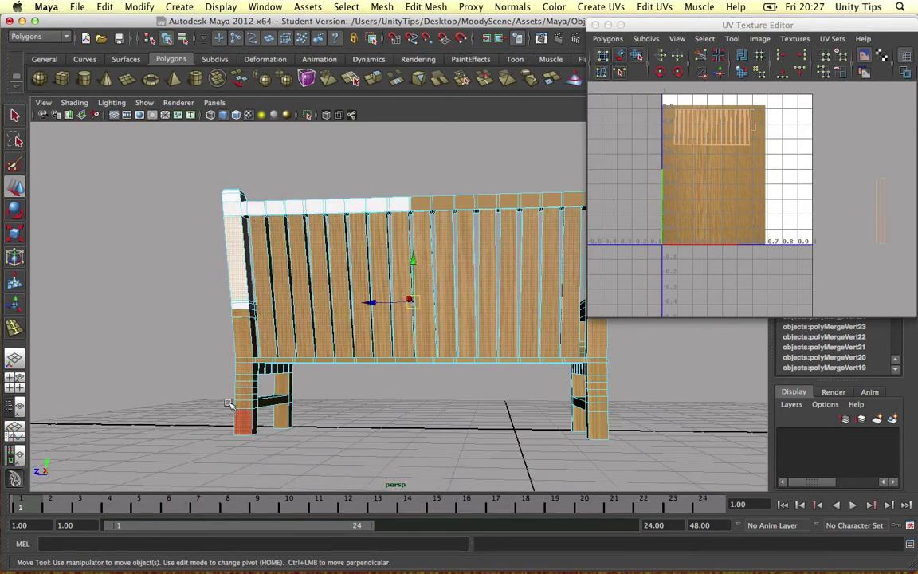
# - Add the front faces of the front leg on the bench's right side to the selection
pyautogui.keyDown('alt'); pyautogui.moveTo(242, 385); pyautogui.dragTo(524, 358); pyautogui.keyUp('alt')
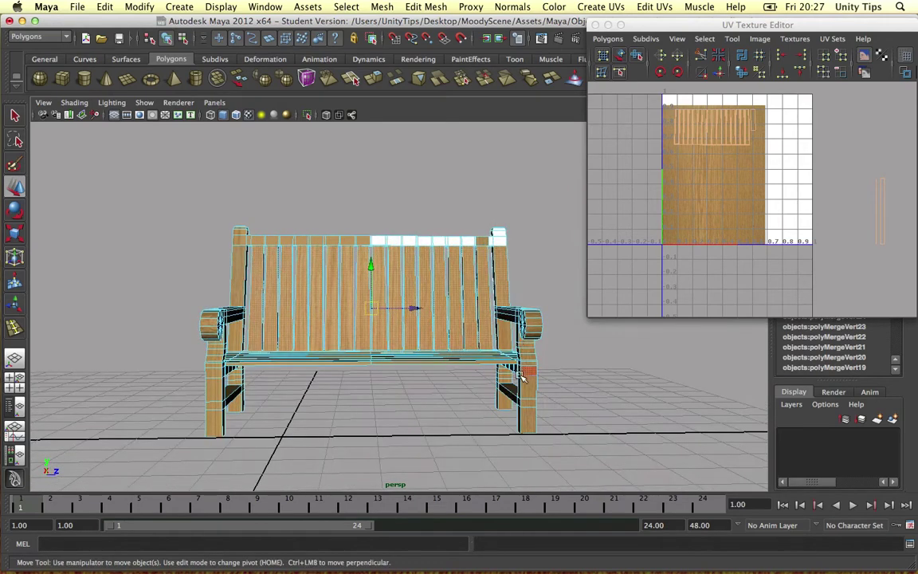
pyautogui.keyDown('shift'); pyautogui.click(522, 374); pyautogui.keyUp('shift')
pyautogui.keyDown('shift'); pyautogui.click(527, 388); pyautogui.keyUp('shift')
pyautogui.keyDown('shift'); pyautogui.click(527, 403); pyautogui.keyUp('shift')
pyautogui.keyDown('shift'); pyautogui.click(527, 417); pyautogui.keyUp('shift')
pyautogui.keyDown('alt'); pyautogui.moveTo(451, 328); pyautogui.dragTo(445, 327); pyautogui.keyUp('alt')
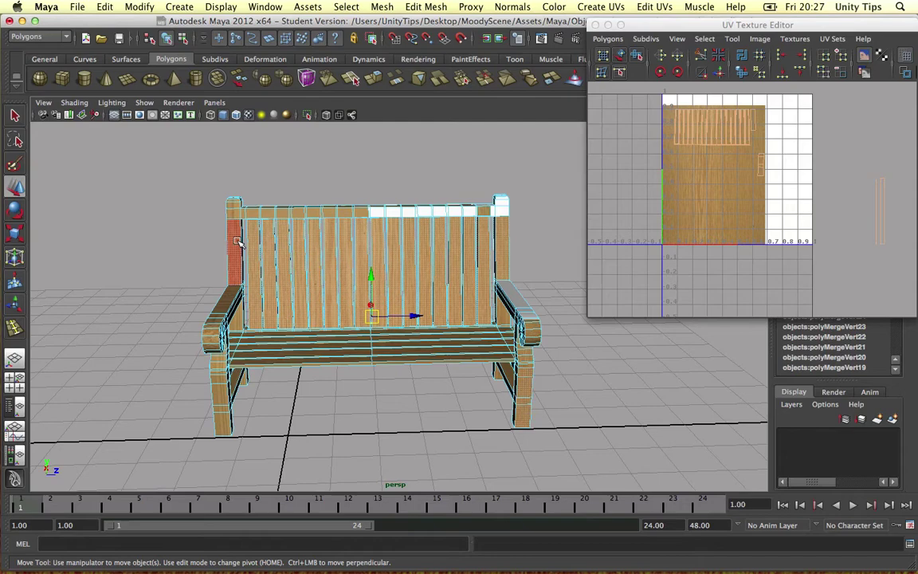
# - Create UVs based on the camera for the selected backrest, post and leg faces, looking at the bench from the front
pyautogui.keyDown('alt'); pyautogui.moveTo(404, 212); pyautogui.dragTo(383, 184); pyautogui.keyUp('alt')
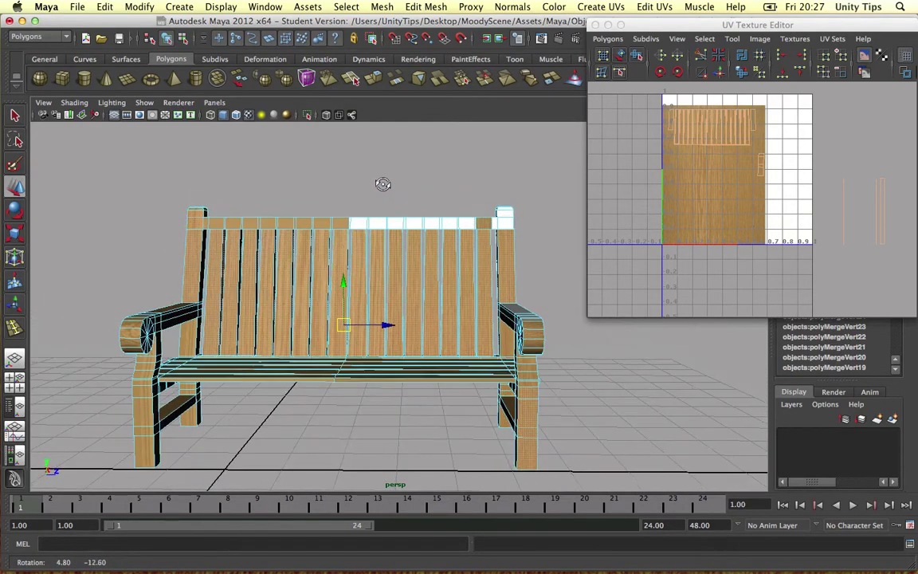
pyautogui.keyDown('alt'); pyautogui.moveTo(385, 184); pyautogui.dragTo(402, 174, button='middle'); pyautogui.keyUp('alt')
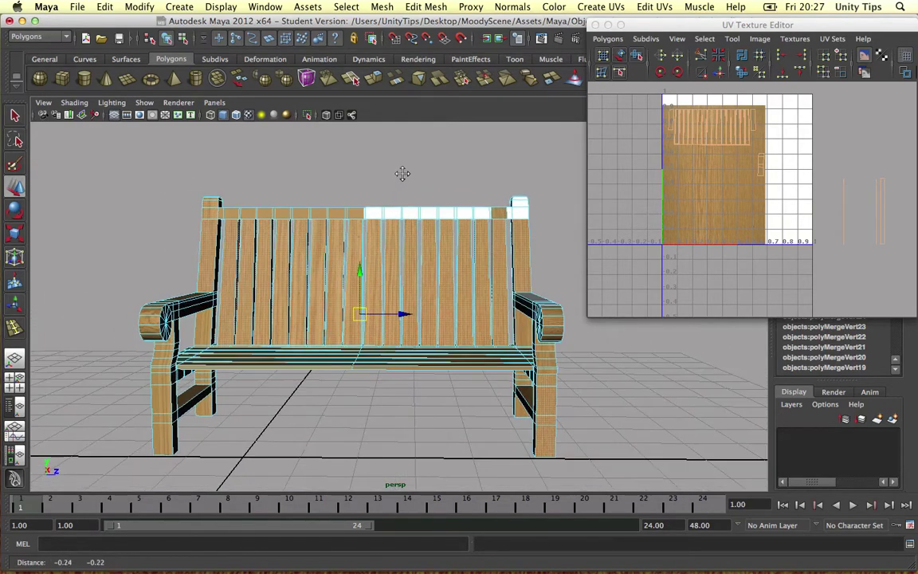
pyautogui.click(604, 8)
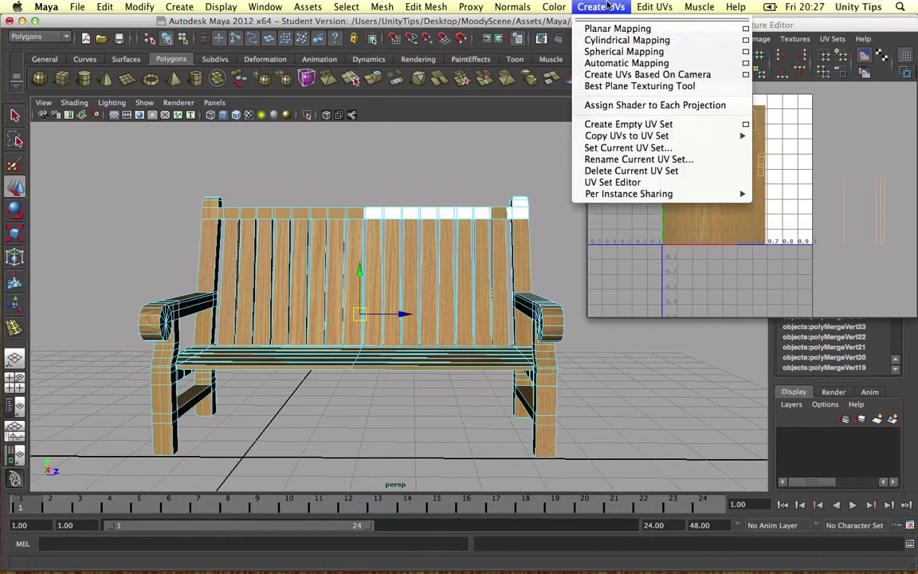
pyautogui.click(648, 75)
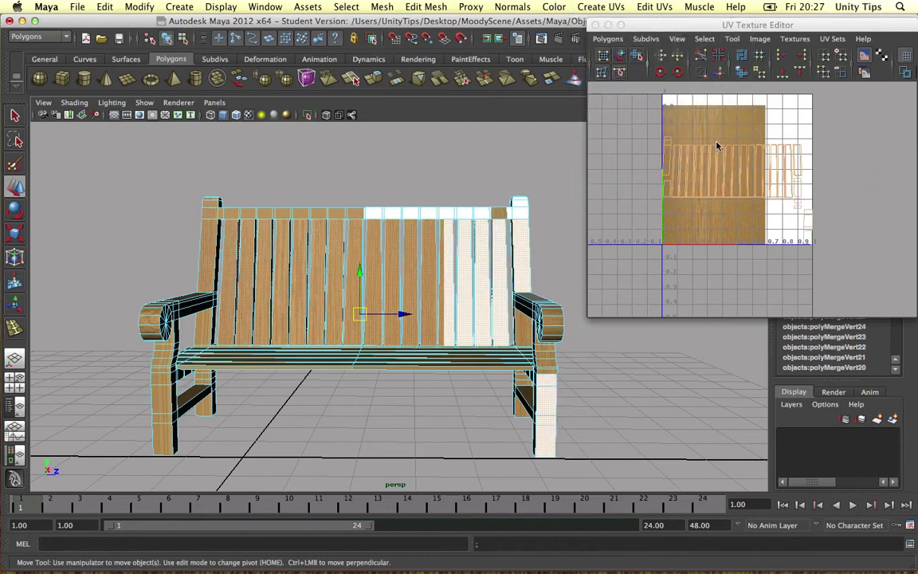
# - Select the UVs of the newly projected backrest faces, scale the layout down and move it up on the wood image
pyautogui.click(713, 145)
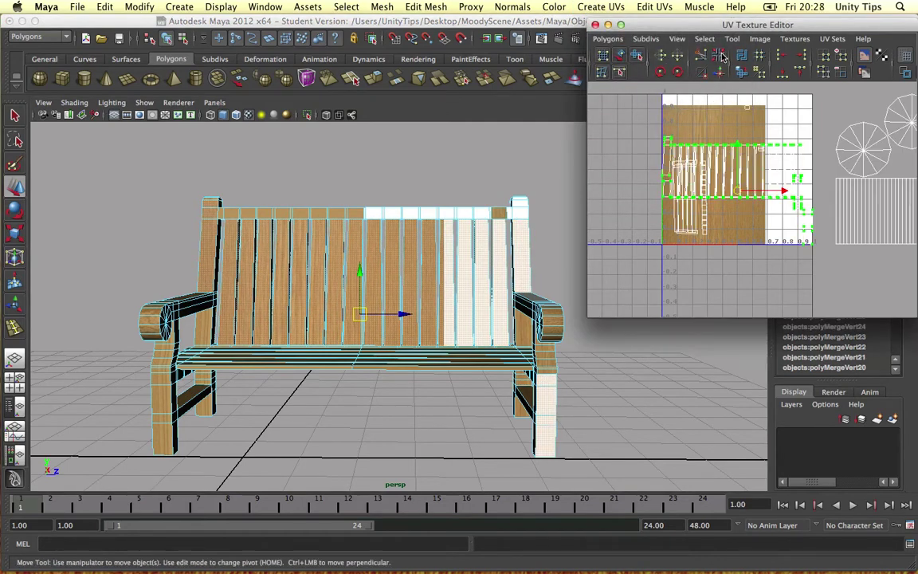
pyautogui.moveTo(742, 126)
pyautogui.mouseDown()
pyautogui.moveTo(738, 108)
pyautogui.moveTo(736, 118)
pyautogui.mouseUp()
pyautogui.press('t')
pyautogui.press('r')
pyautogui.press('super+z')
pyautogui.click(734, 156)
pyautogui.moveTo(735, 158); pyautogui.dragTo(647, 164)
pyautogui.press('super+z')
pyautogui.press('w')
pyautogui.moveTo(738, 129); pyautogui.dragTo(738, 110)
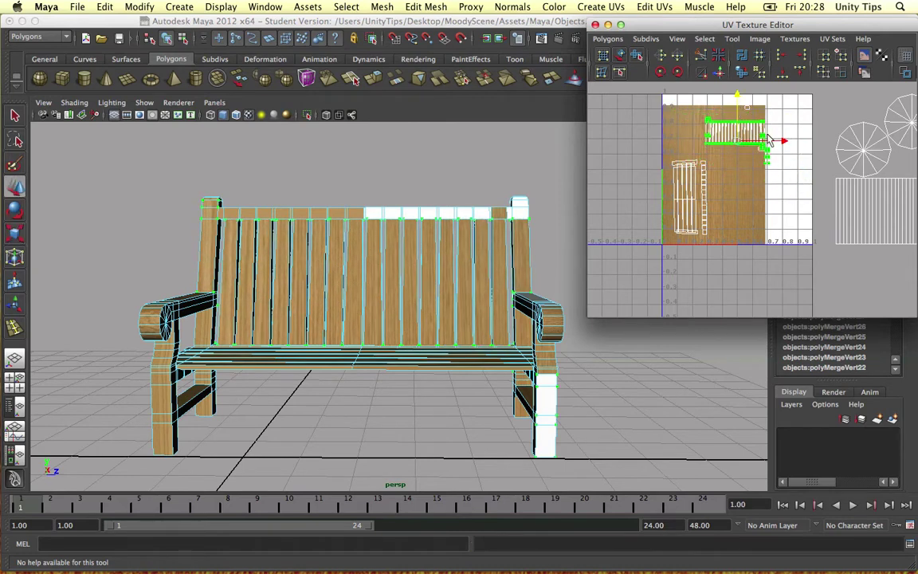
# - Move the backrest UVs fully onto the wood image and enlarge them across its upper area
pyautogui.moveTo(768, 139); pyautogui.dragTo(737, 136)
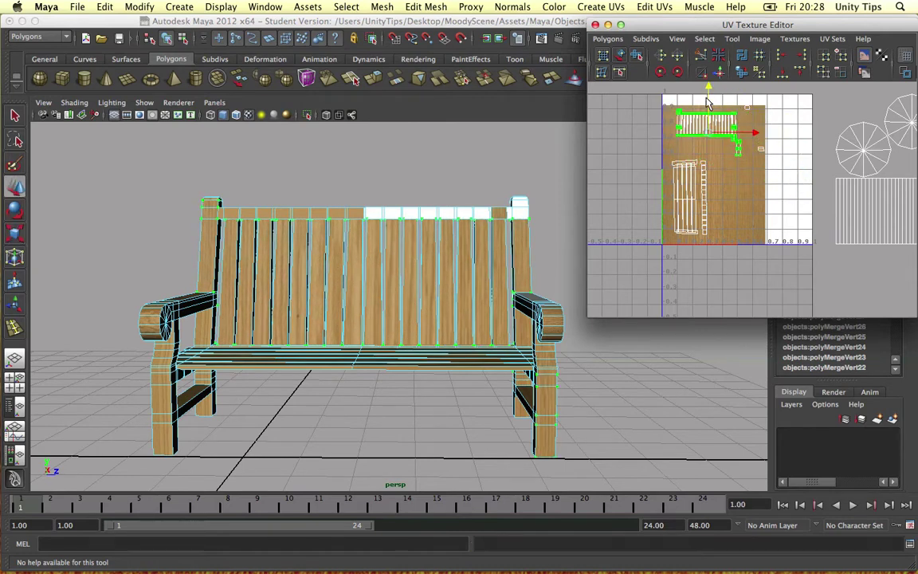
pyautogui.press('r')
pyautogui.moveTo(704, 130); pyautogui.dragTo(708, 107)
pyautogui.press('w')
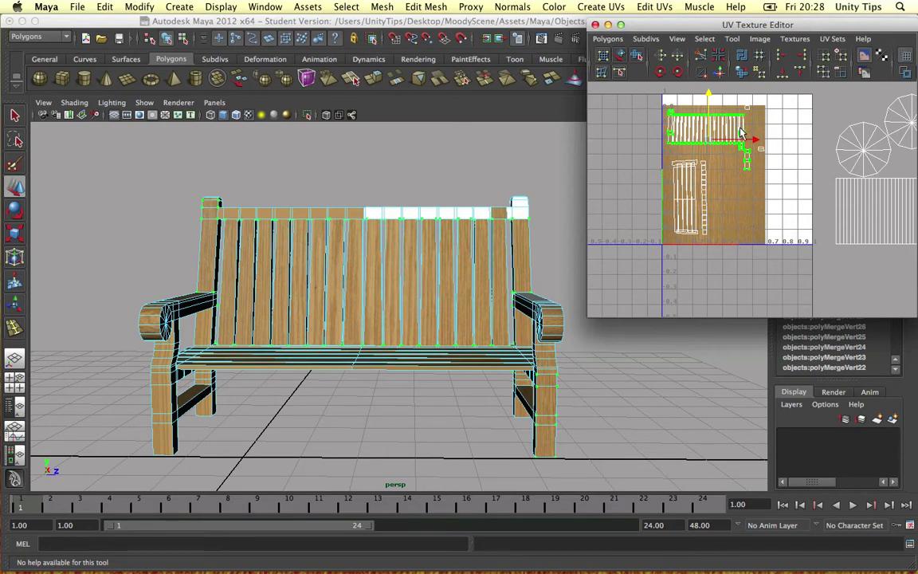
pyautogui.press('r')
pyautogui.moveTo(753, 140); pyautogui.dragTo(757, 140)
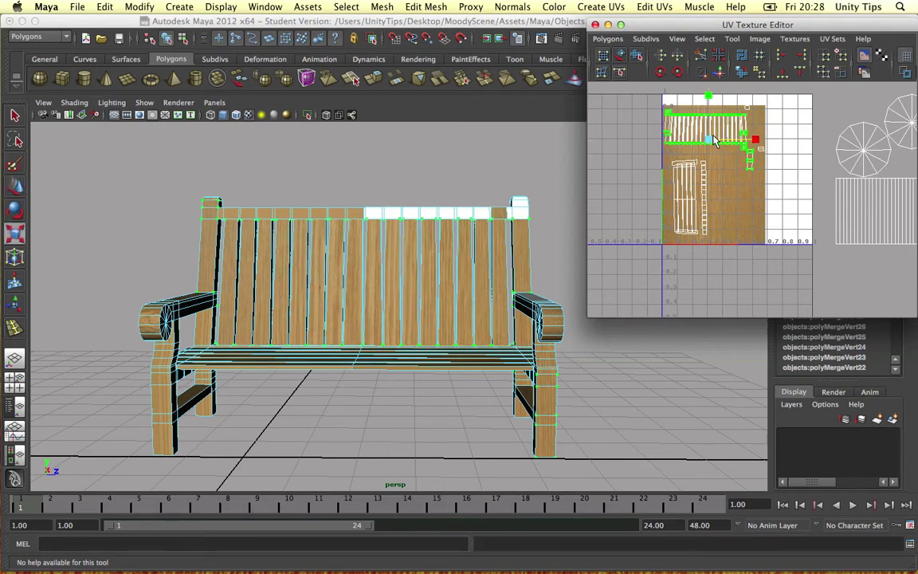
# - Return to face selection and select both halves of the top faces of the five seat planks
pyautogui.moveTo(493, 156); pyautogui.dragTo(492, 191, button='right')
pyautogui.scroll(5, 390, 185)
pyautogui.scroll(2, 388, 183)
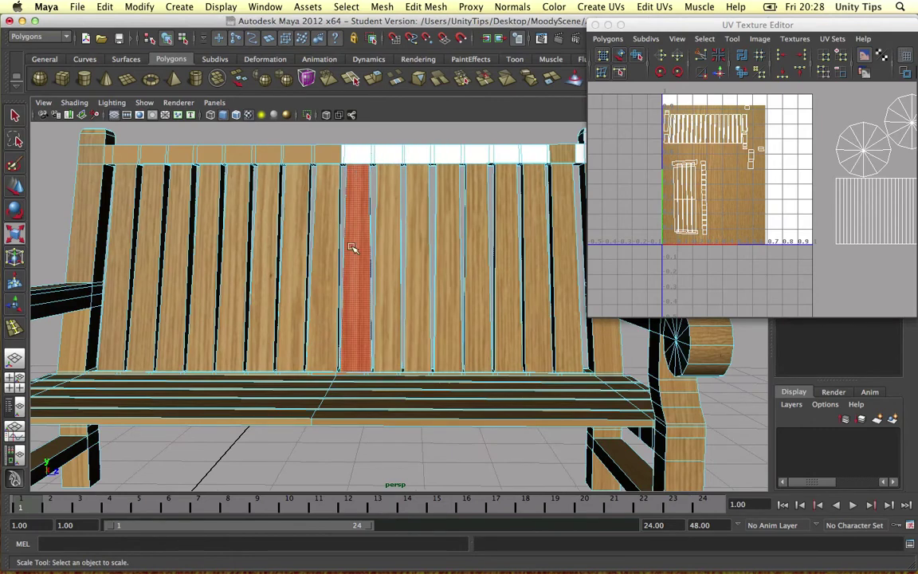
pyautogui.keyDown('alt'); pyautogui.moveTo(352, 248); pyautogui.dragTo(348, 204); pyautogui.keyUp('alt')
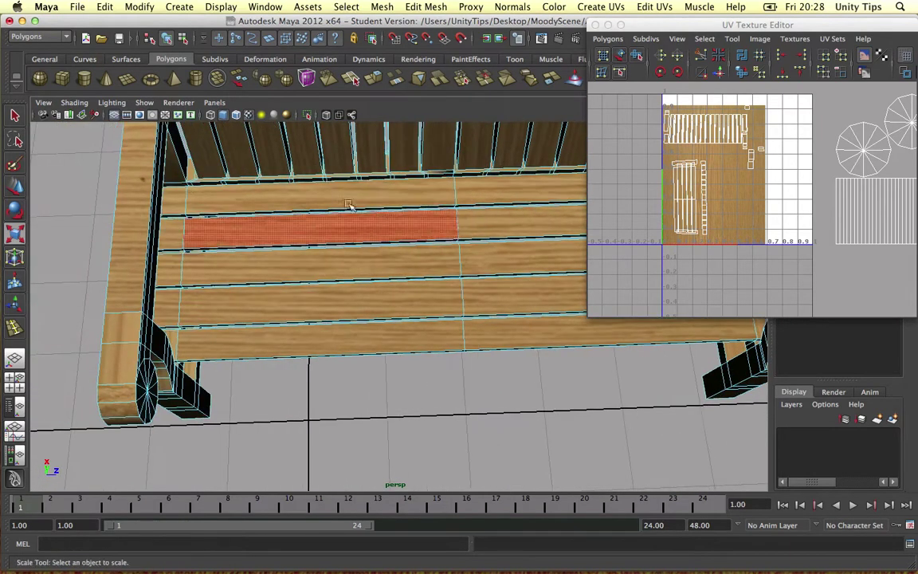
pyautogui.click(348, 204)
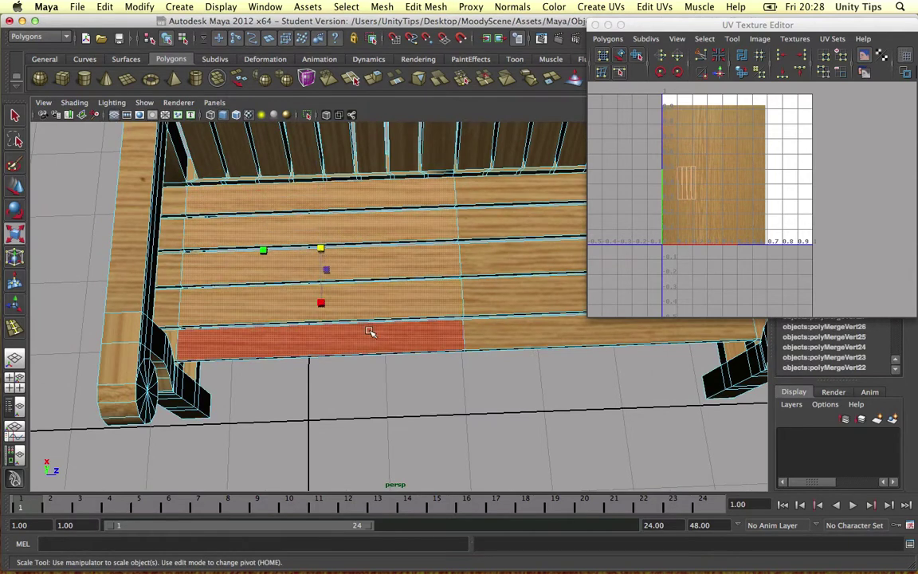
pyautogui.keyDown('shift'); pyautogui.click(369, 331); pyautogui.keyUp('shift')
pyautogui.keyDown('shift'); pyautogui.click(489, 325); pyautogui.keyUp('shift')
pyautogui.keyDown('shift'); pyautogui.click(493, 295); pyautogui.keyUp('shift')
pyautogui.keyDown('shift'); pyautogui.click(492, 262); pyautogui.keyUp('shift')
pyautogui.keyDown('shift'); pyautogui.click(493, 224); pyautogui.keyUp('shift')
pyautogui.keyDown('shift'); pyautogui.click(492, 193); pyautogui.keyUp('shift')
# - Add the narrow end faces of the seat planks and the top faces of the armrests to the selection
pyautogui.scroll(-3, 478, 216)
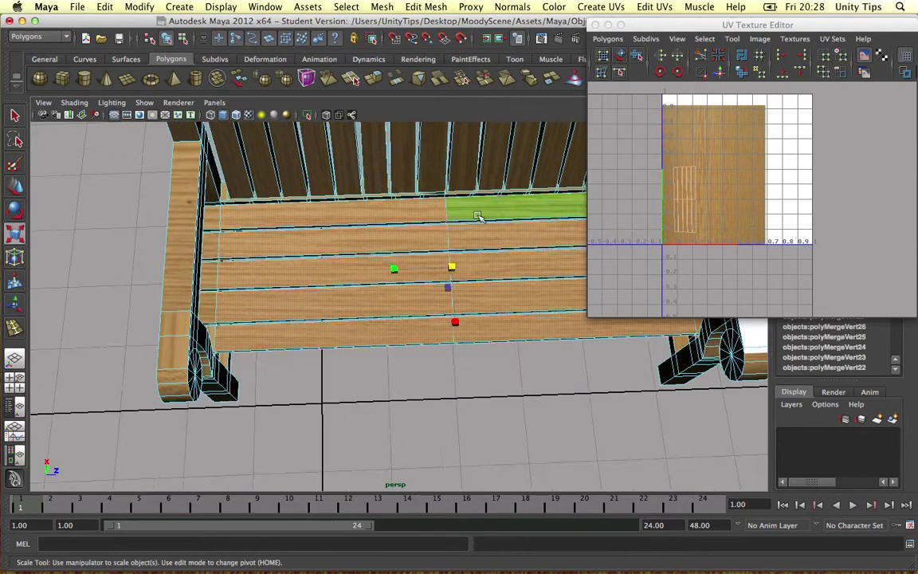
pyautogui.scroll(-3, 478, 216)
pyautogui.keyDown('shift'); pyautogui.click(242, 225); pyautogui.keyUp('shift')
pyautogui.keyDown('shift'); pyautogui.click(239, 251); pyautogui.keyUp('shift')
pyautogui.keyDown('shift'); pyautogui.click(238, 277); pyautogui.keyUp('shift')
pyautogui.keyDown('shift'); pyautogui.click(239, 304); pyautogui.keyUp('shift')
pyautogui.keyDown('shift'); pyautogui.click(239, 329); pyautogui.keyUp('shift')
pyautogui.keyDown('alt'); pyautogui.moveTo(375, 256); pyautogui.dragTo(292, 255, button='middle'); pyautogui.keyUp('alt')
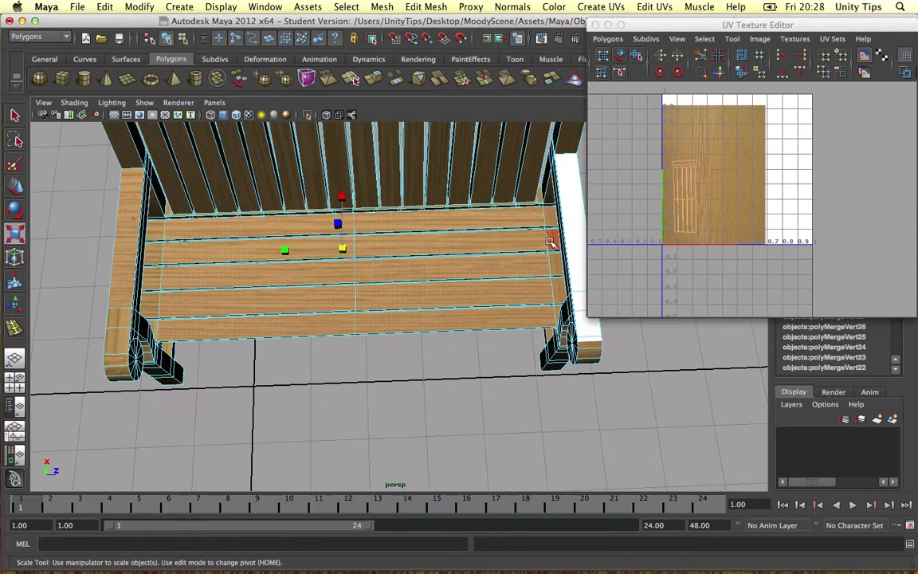
# - Create UVs based on the camera for the selected seat and armrest faces, looking at the bench from above
pyautogui.keyDown('alt'); pyautogui.moveTo(443, 224); pyautogui.dragTo(431, 275); pyautogui.keyUp('alt')
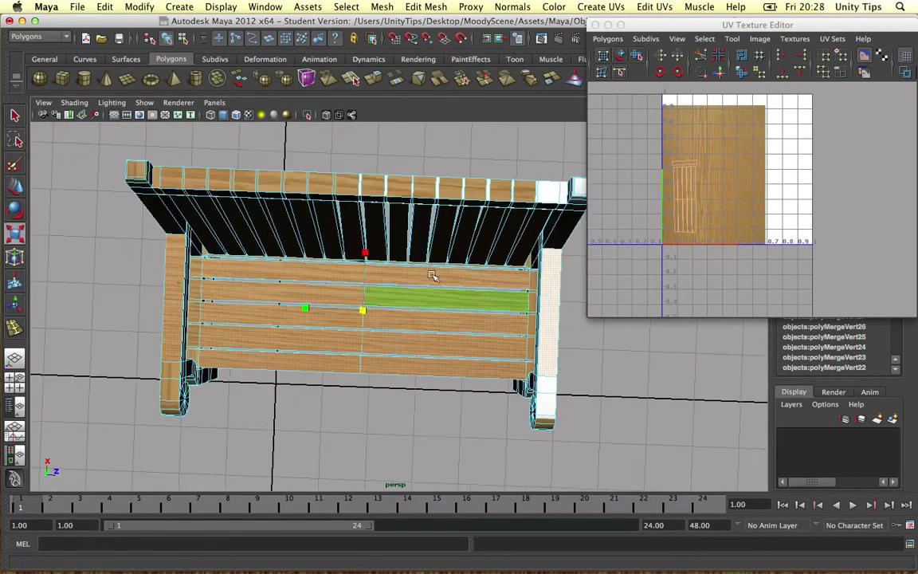
pyautogui.keyDown('alt'); pyautogui.moveTo(431, 276); pyautogui.dragTo(291, 225, button='right'); pyautogui.keyUp('alt')
pyautogui.keyDown('alt'); pyautogui.moveTo(428, 258); pyautogui.dragTo(362, 323); pyautogui.keyUp('alt')
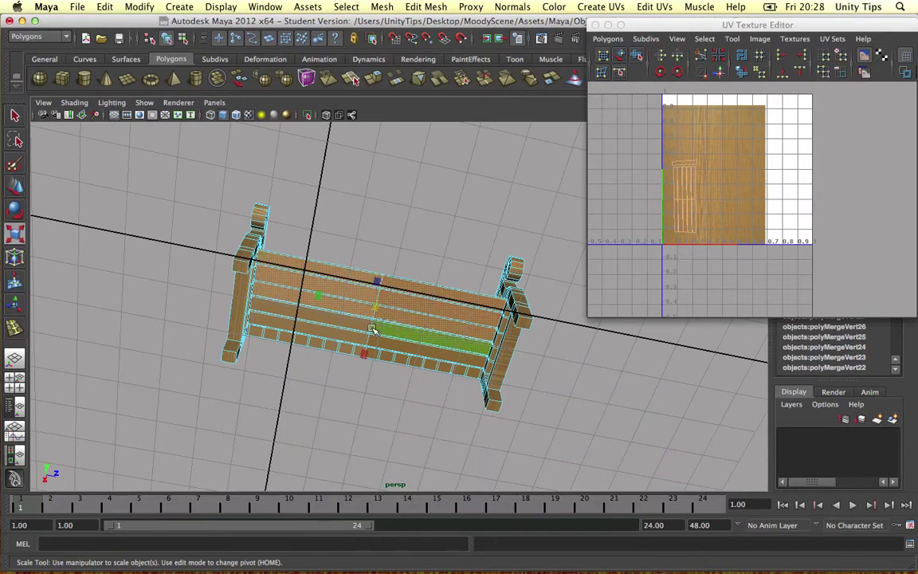
pyautogui.keyDown('alt'); pyautogui.moveTo(392, 323); pyautogui.dragTo(408, 312); pyautogui.keyUp('alt')
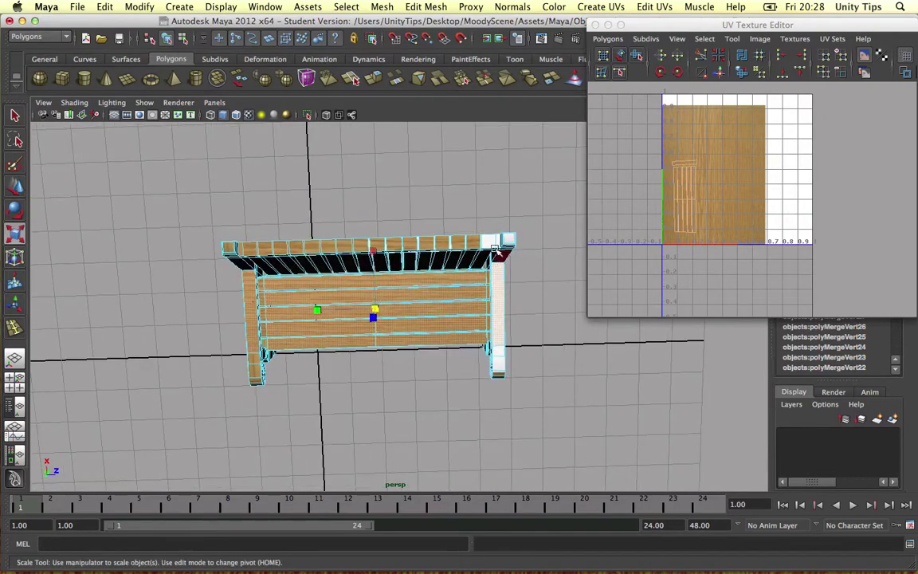
pyautogui.click(600, 7)
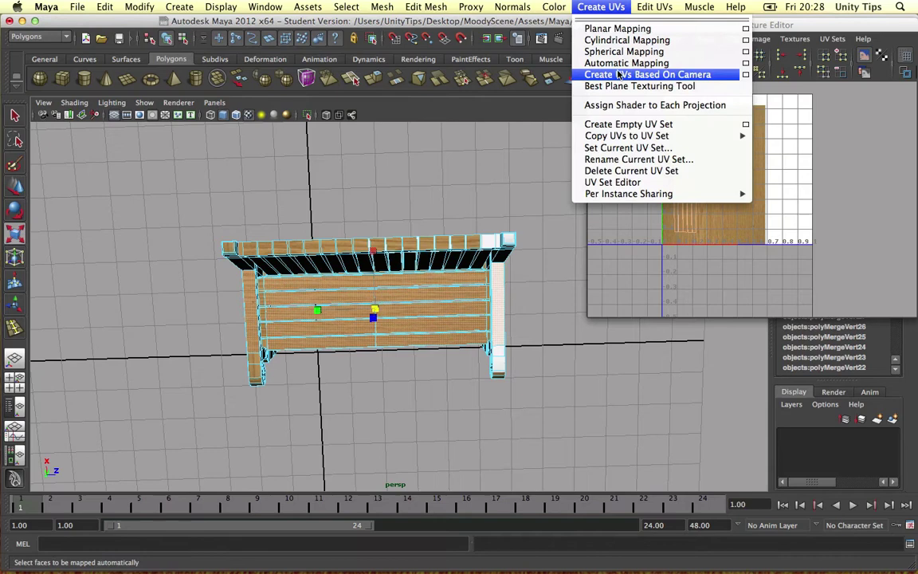
pyautogui.click(638, 74)
# - Select the UVs of the projected seat and armrest faces and scale them down uniformly
pyautogui.keyDown('alt'); pyautogui.moveTo(719, 166); pyautogui.dragTo(676, 145, button='middle'); pyautogui.keyUp('alt')
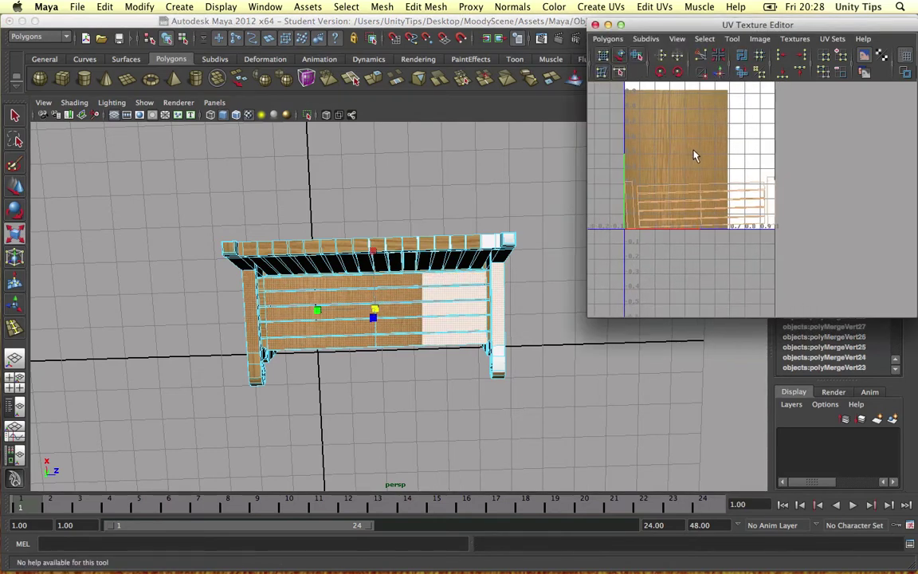
pyautogui.keyDown('alt'); pyautogui.moveTo(693, 153); pyautogui.dragTo(729, 104, button='right'); pyautogui.keyUp('alt')
pyautogui.click(721, 57)
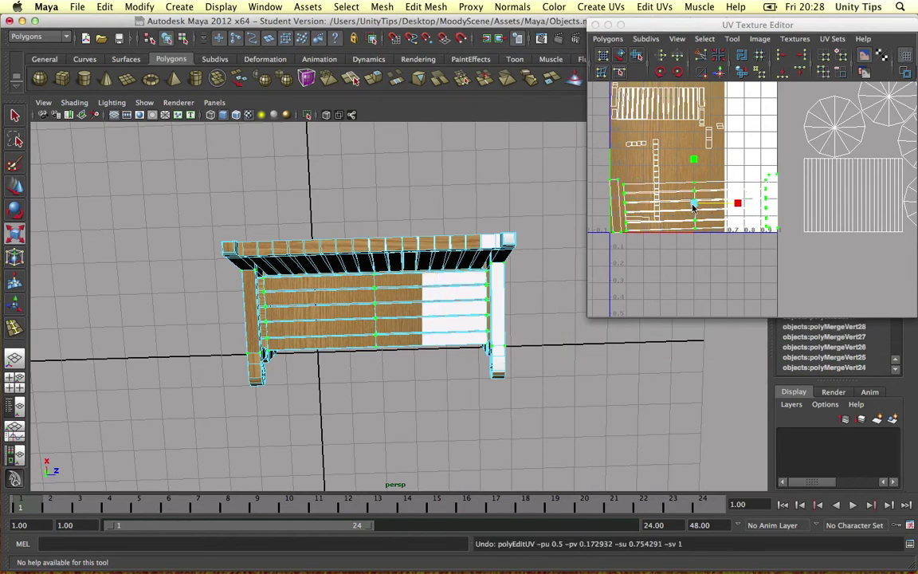
pyautogui.moveTo(693, 209); pyautogui.dragTo(678, 225)
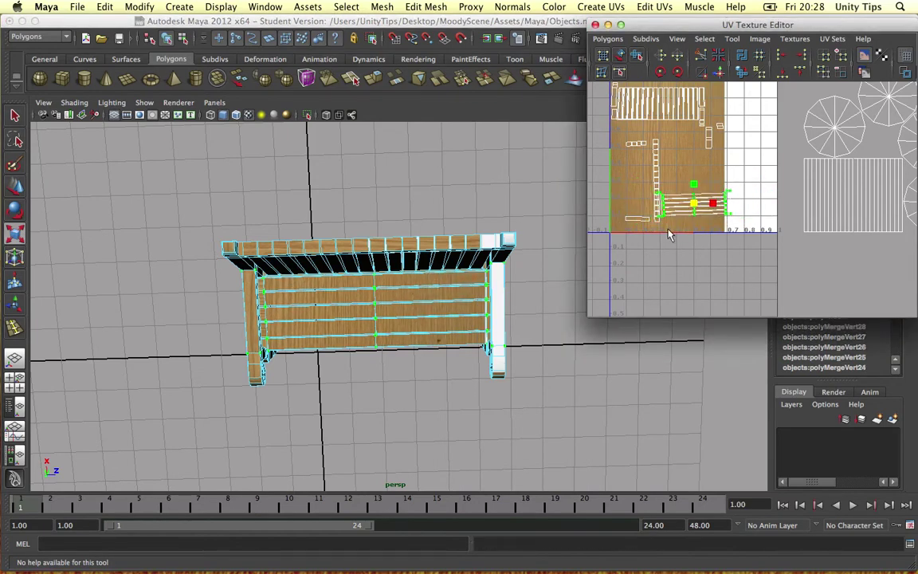
# - Rotate the seat UVs a quarter turn so the grain runs along the planks, and move them up onto the wood image
pyautogui.scroll(5, 424, 268)
pyautogui.keyDown('alt'); pyautogui.moveTo(423, 268); pyautogui.dragTo(422, 243, button='middle'); pyautogui.keyUp('alt')
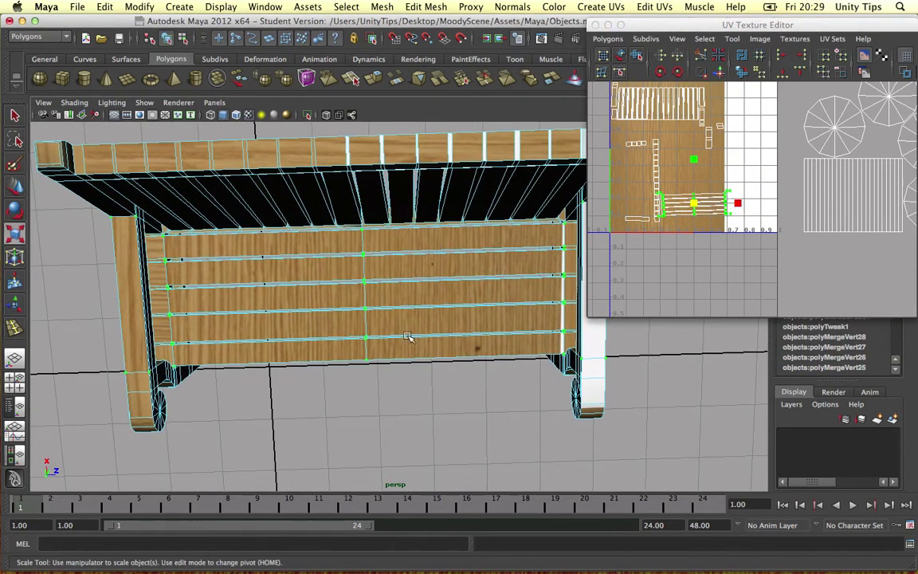
pyautogui.press('e')
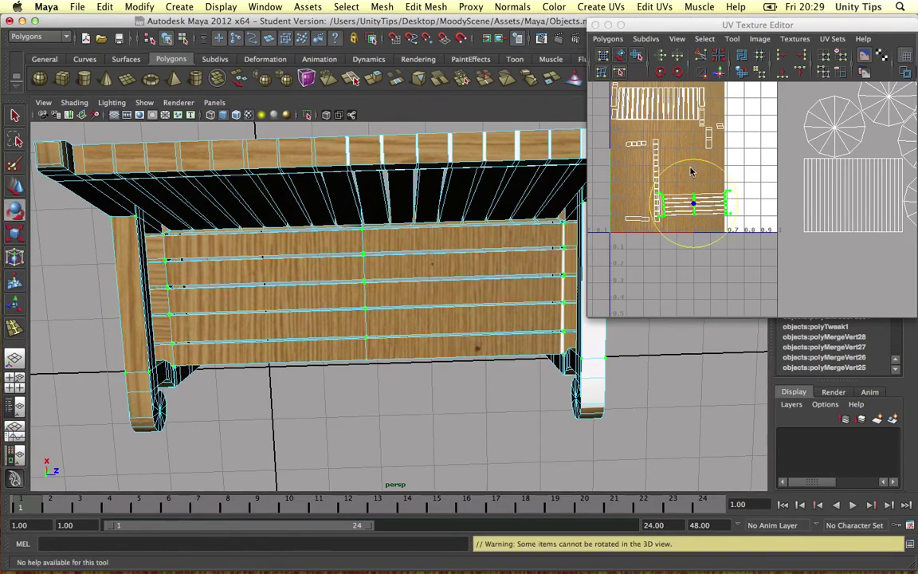
pyautogui.moveTo(682, 159); pyautogui.dragTo(625, 217)
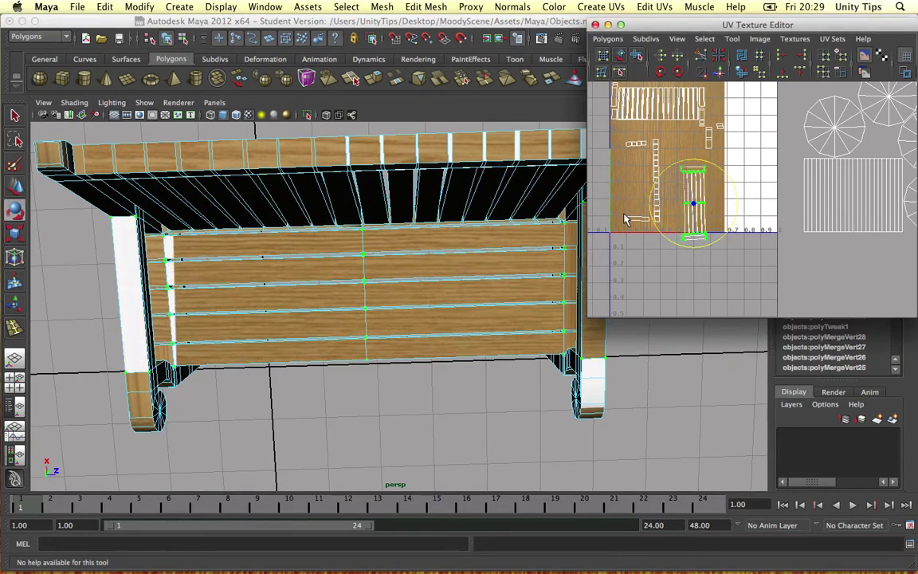
pyautogui.press('w')
pyautogui.moveTo(695, 171); pyautogui.dragTo(696, 157)
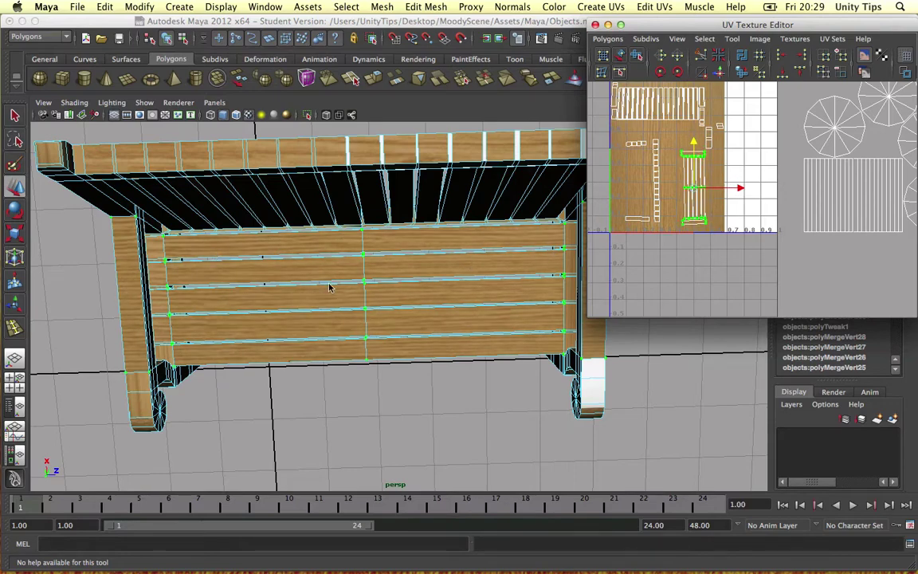
# - Return to face selection and examine the wood texture on the bench's backrest, seat and armrests from the front
pyautogui.scroll(-5, 350, 286)
pyautogui.moveTo(342, 190); pyautogui.dragTo(351, 213, button='right')
pyautogui.keyDown('alt'); pyautogui.moveTo(335, 203); pyautogui.dragTo(292, 141); pyautogui.keyUp('alt')
pyautogui.scroll(2, 360, 168)
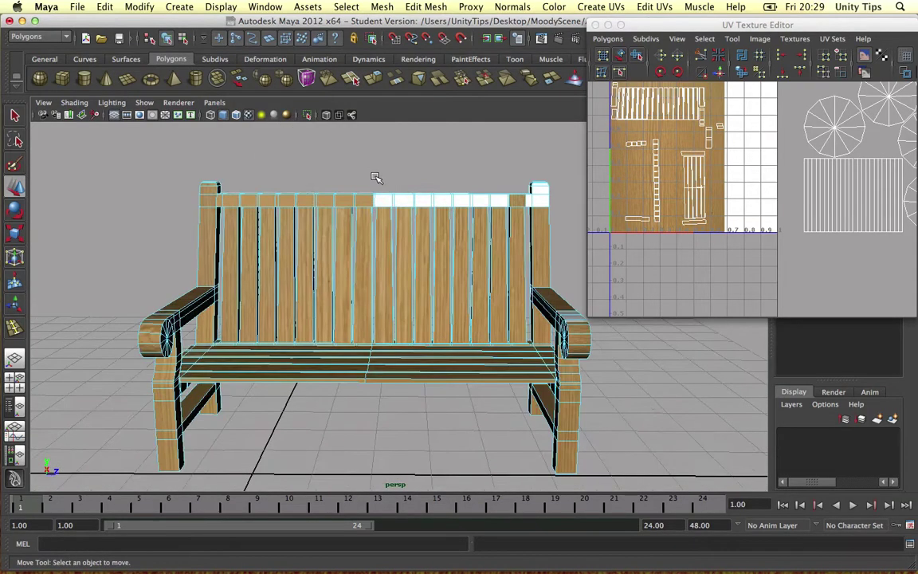
pyautogui.keyDown('alt'); pyautogui.moveTo(425, 182); pyautogui.dragTo(402, 170); pyautogui.keyUp('alt')
pyautogui.scroll(2, 399, 211)
pyautogui.scroll(2, 399, 212)
pyautogui.keyDown('alt'); pyautogui.moveTo(395, 223); pyautogui.dragTo(405, 205, button='middle'); pyautogui.keyUp('alt')
pyautogui.scroll(-4, 405, 204)
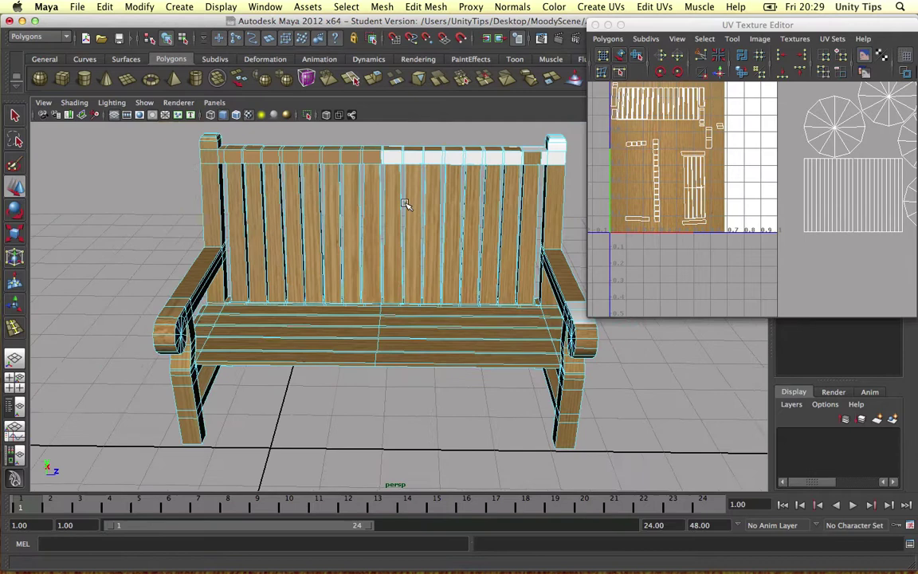
pyautogui.scroll(-2, 348, 202)
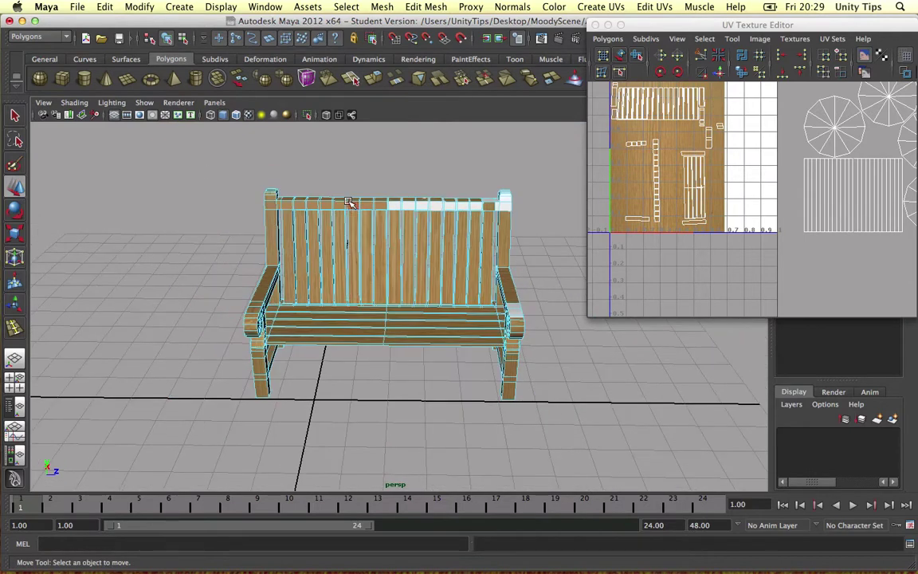
pyautogui.click(516, 317)
pyautogui.click(592, 393)
pyautogui.keyDown('alt'); pyautogui.moveTo(414, 336); pyautogui.dragTo(421, 297); pyautogui.keyUp('alt')
pyautogui.scroll(-3, 381, 307)
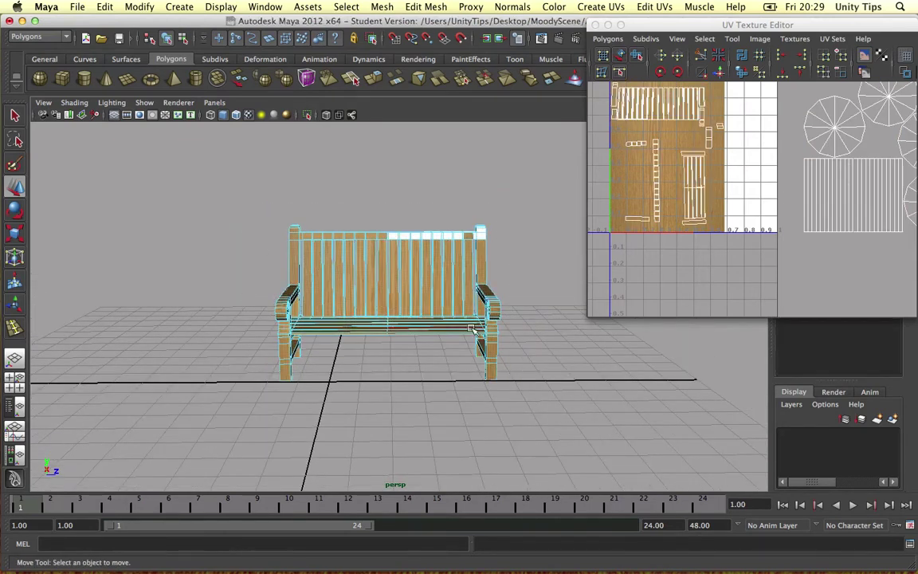
# - Close the UV Texture Editor
pyautogui.click(594, 24)
pyautogui.moveTo(584, 242)
pyautogui.keyDown('alt'); pyautogui.mouseDown()
pyautogui.moveTo(330, 232)
pyautogui.moveTo(553, 232)
pyautogui.moveTo(549, 178)
pyautogui.moveTo(541, 293)
pyautogui.moveTo(583, 251)
pyautogui.mouseUp(); pyautogui.keyUp('alt')
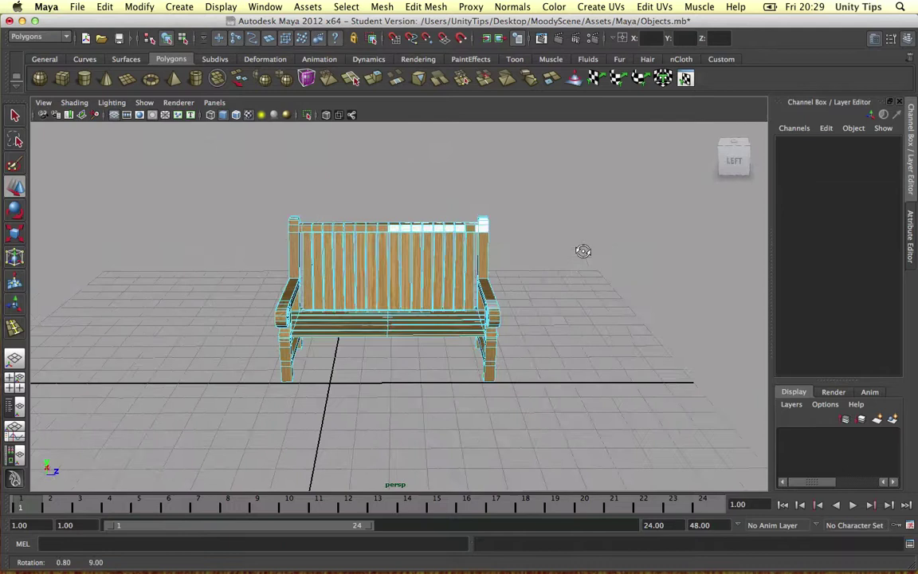
pyautogui.scroll(3, 545, 276)
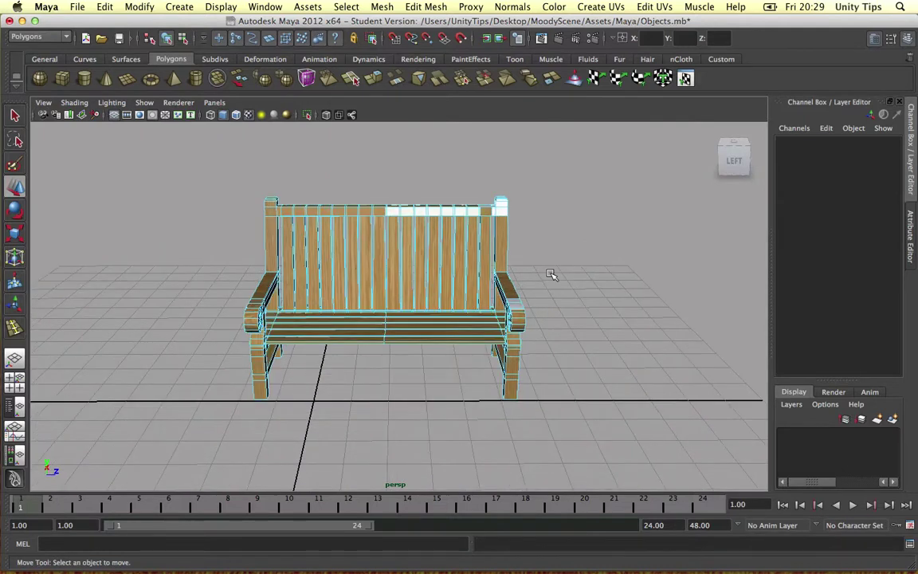